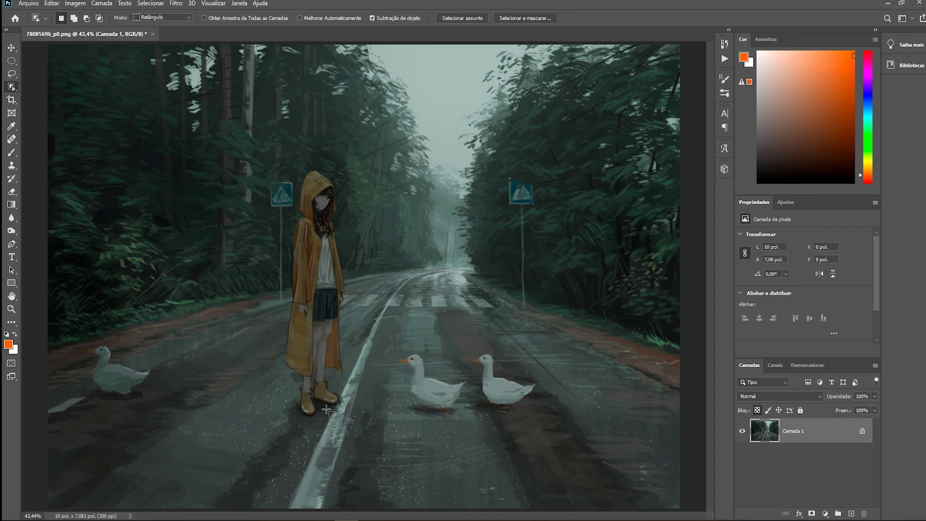
Step: Add a new layer and fill it with solid black using Editar > Preencher
{"action": "right_click", "coordinate": [13, 92]}
{"action": "left_click", "coordinate": [55, 91]}
{"action": "left_click", "coordinate": [850, 514]}
{"action": "left_click", "coordinate": [38, 5]}
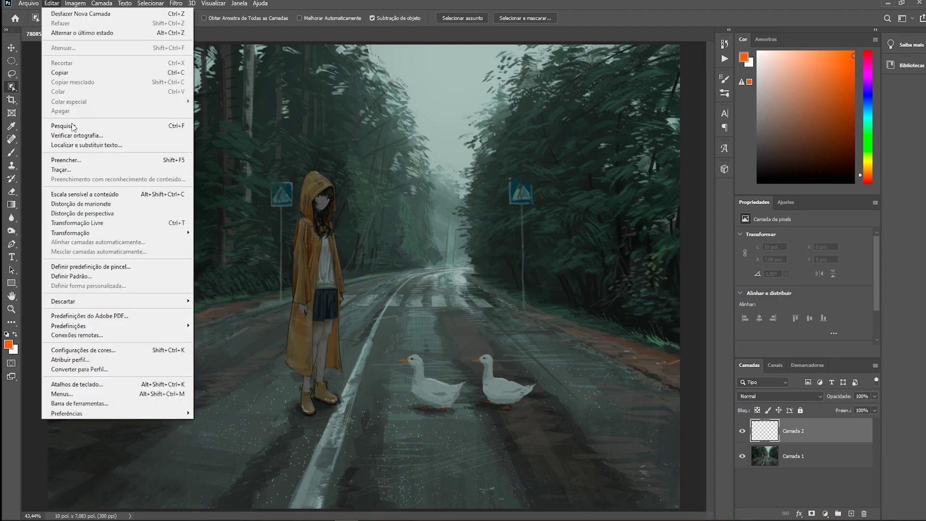
{"action": "left_click", "coordinate": [73, 160]}
{"action": "left_click", "coordinate": [438, 138]}
{"action": "left_click", "coordinate": [440, 216]}
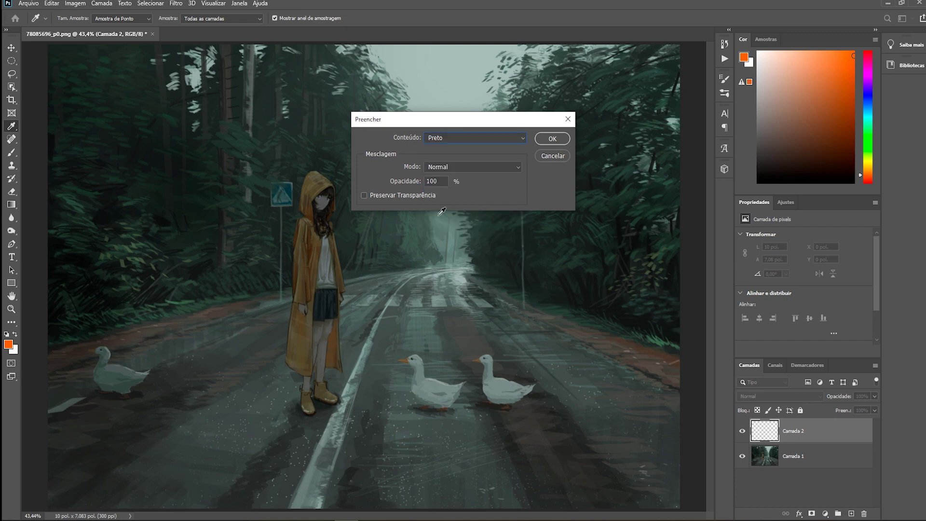
{"action": "left_click", "coordinate": [550, 137]}
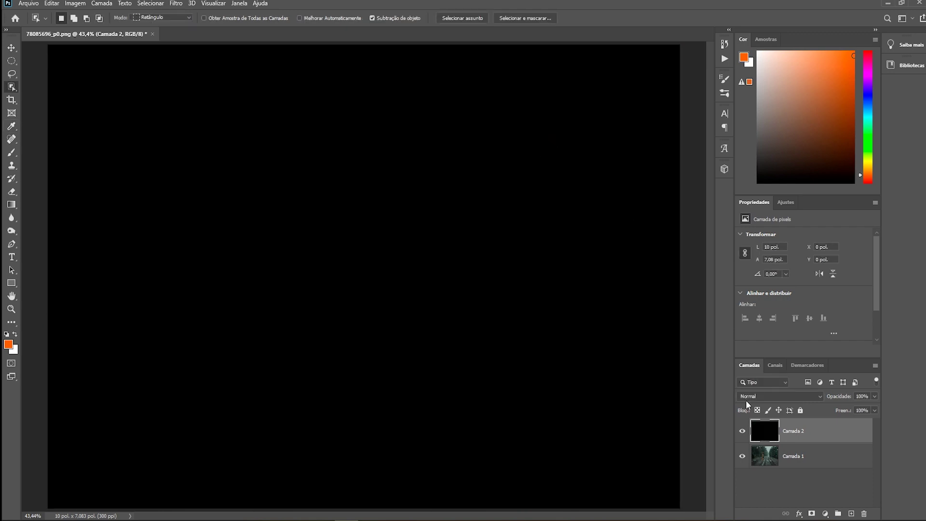
Step: Check the painting beneath, then set the black layer's opacity to about 54%
{"action": "left_click", "coordinate": [742, 431]}
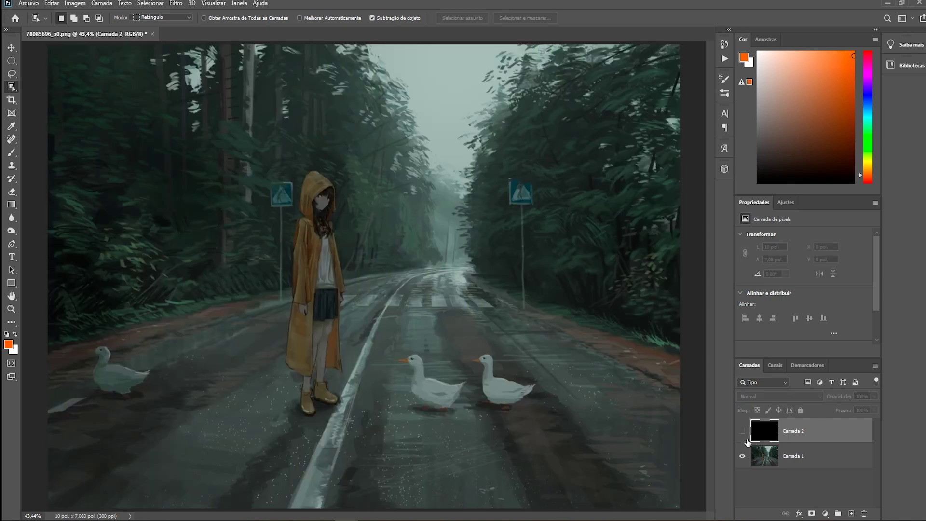
{"action": "left_click", "coordinate": [816, 458]}
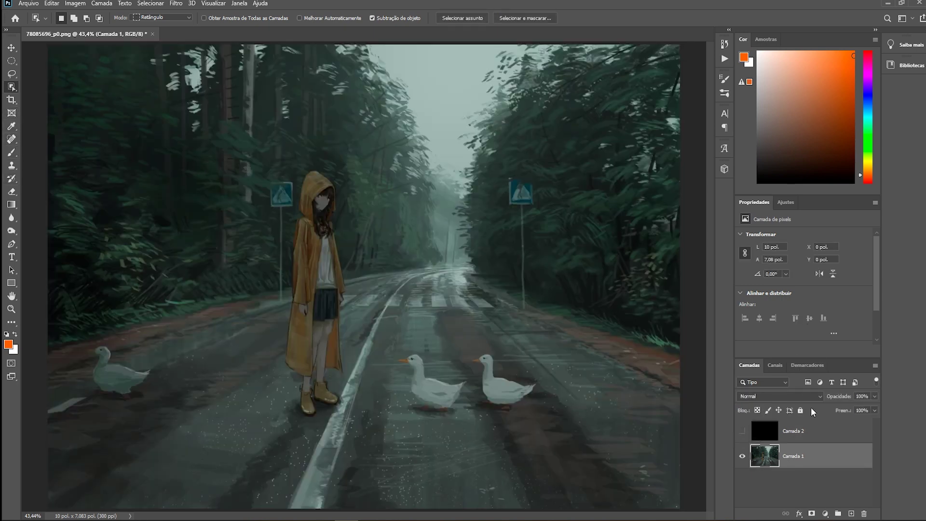
{"action": "left_click", "coordinate": [832, 428]}
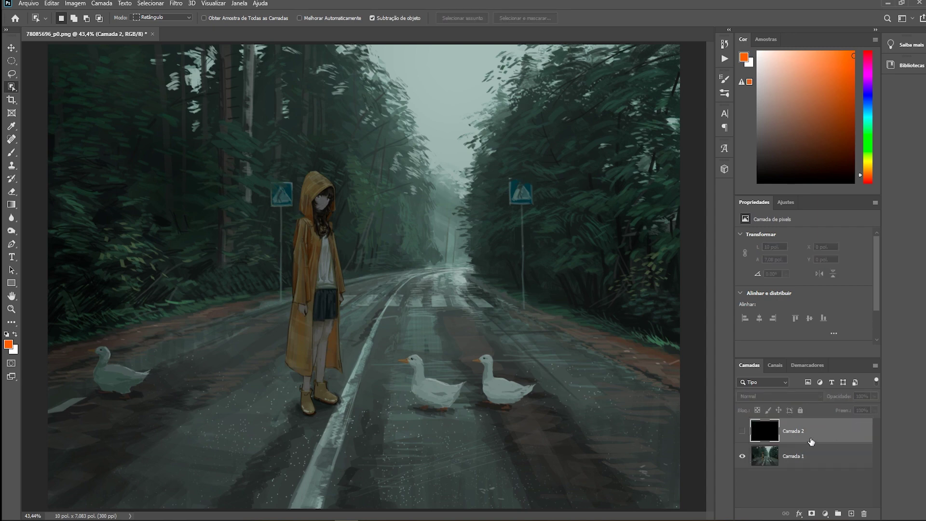
{"action": "left_click", "coordinate": [742, 432]}
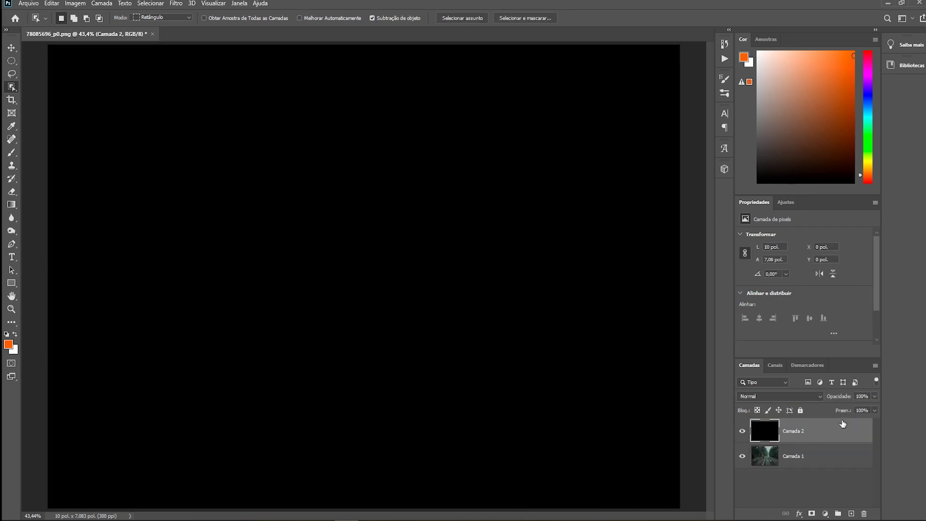
{"action": "left_click", "coordinate": [874, 397]}
{"action": "left_click_drag", "start_coordinate": [873, 407], "coordinate": [853, 410]}
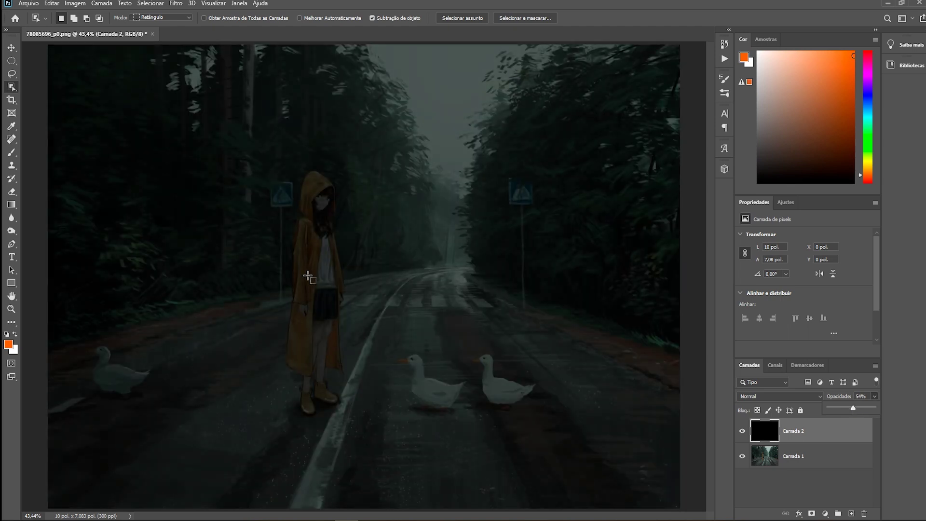
Step: Pick the Brush tool with white foreground and the Redondo macio soft round brush at 0% hardness
{"action": "left_click", "coordinate": [12, 179]}
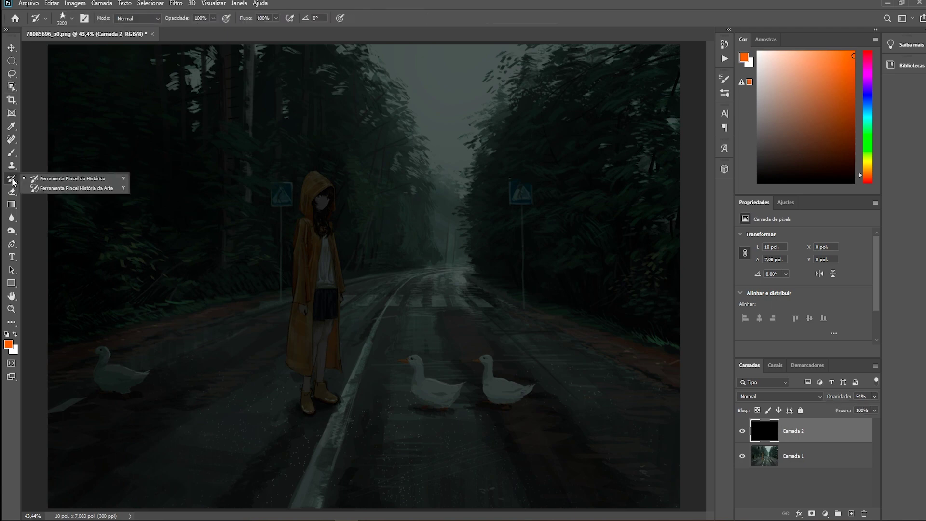
{"action": "left_click", "coordinate": [12, 152]}
{"action": "left_click", "coordinate": [60, 156]}
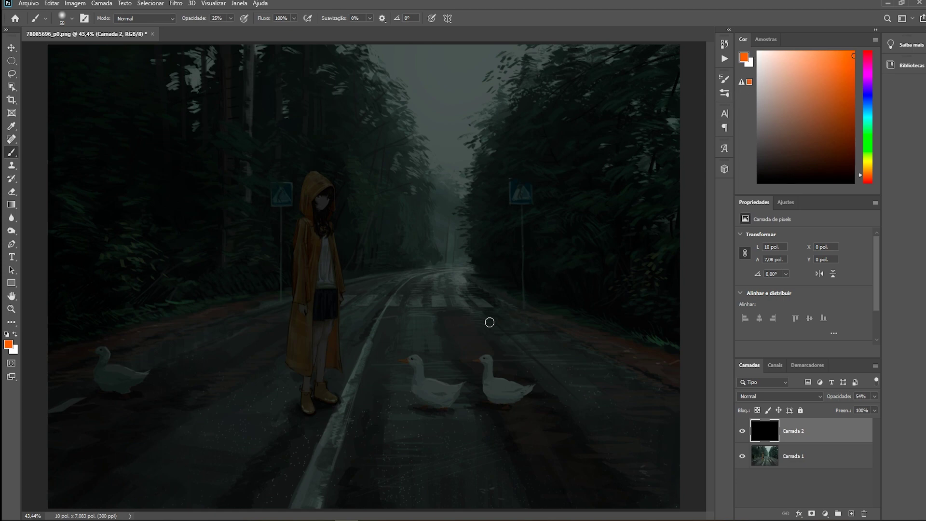
{"action": "key", "text": "d"}
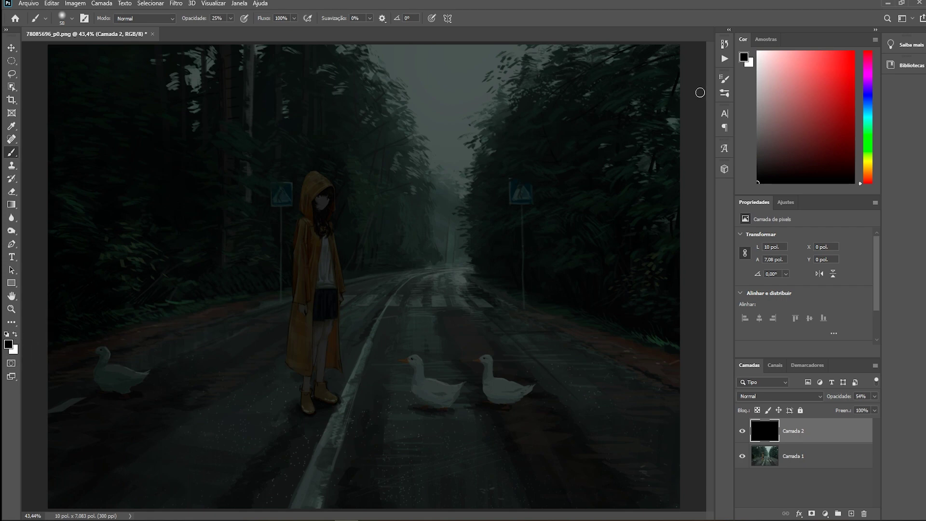
{"action": "left_click", "coordinate": [757, 56]}
{"action": "right_click", "coordinate": [436, 148]}
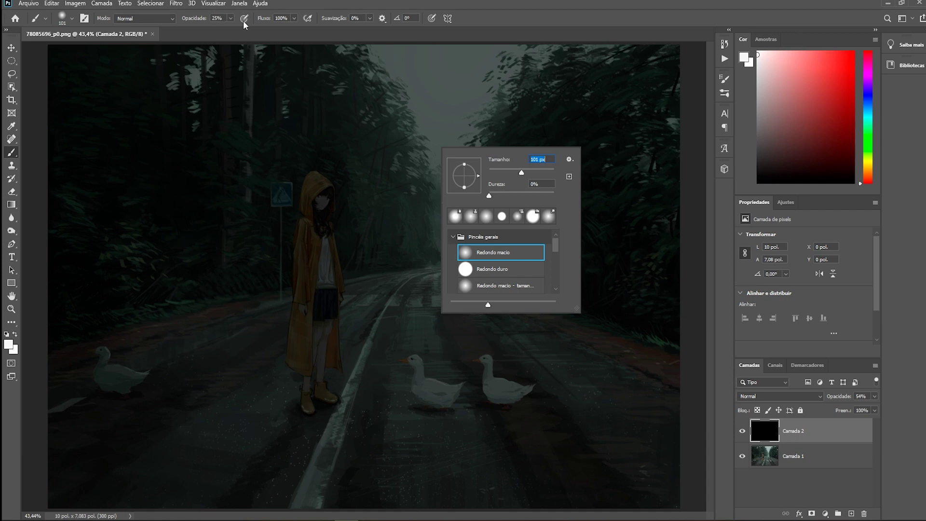
Step: Undo a test white dab and enlarge the soft brush to 178 px
{"action": "left_click", "coordinate": [179, 171]}
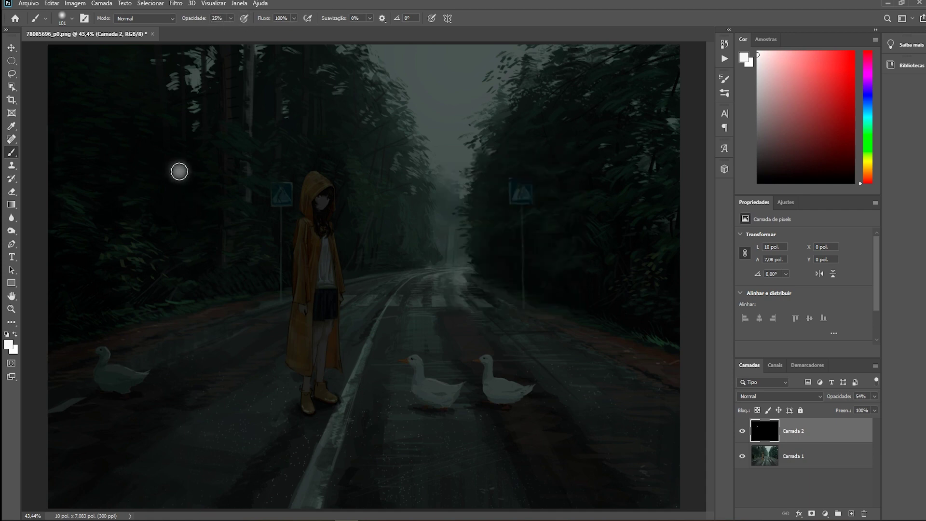
{"action": "left_click", "coordinate": [179, 171]}
{"action": "key", "text": "ctrl+z"}
{"action": "key", "text": "ctrl+z"}
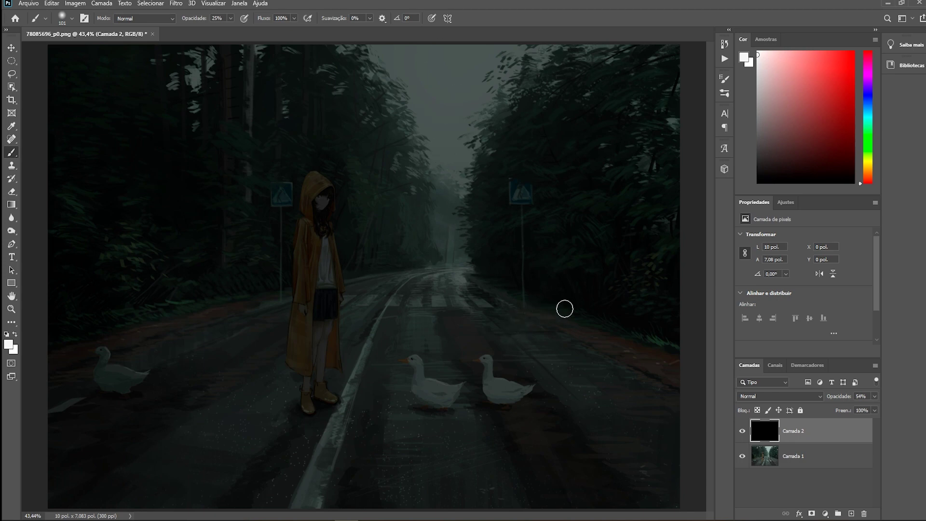
{"action": "right_click", "coordinate": [569, 274]}
{"action": "left_click_drag", "start_coordinate": [665, 302], "coordinate": [667, 301]}
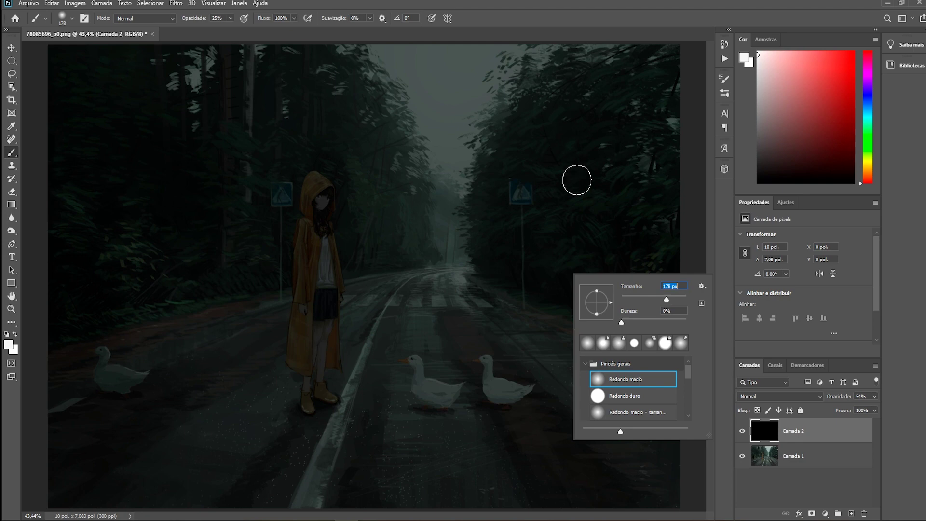
Step: Brush soft white haze over the right and left tree lines, the road and around the ducks
{"action": "mouse_move", "coordinate": [655, 58]}
{"action": "left_mouse_down"}
{"action": "mouse_move", "coordinate": [565, 76]}
{"action": "mouse_move", "coordinate": [511, 132]}
{"action": "mouse_move", "coordinate": [482, 215]}
{"action": "mouse_move", "coordinate": [499, 281]}
{"action": "mouse_move", "coordinate": [598, 318]}
{"action": "mouse_move", "coordinate": [666, 314]}
{"action": "mouse_move", "coordinate": [661, 97]}
{"action": "left_mouse_up"}
{"action": "mouse_move", "coordinate": [686, 240]}
{"action": "left_mouse_down"}
{"action": "mouse_move", "coordinate": [668, 55]}
{"action": "mouse_move", "coordinate": [646, 222]}
{"action": "mouse_move", "coordinate": [586, 264]}
{"action": "mouse_move", "coordinate": [585, 293]}
{"action": "mouse_move", "coordinate": [564, 103]}
{"action": "mouse_move", "coordinate": [515, 153]}
{"action": "mouse_move", "coordinate": [539, 283]}
{"action": "mouse_move", "coordinate": [521, 266]}
{"action": "mouse_move", "coordinate": [626, 492]}
{"action": "mouse_move", "coordinate": [62, 52]}
{"action": "mouse_move", "coordinate": [387, 105]}
{"action": "mouse_move", "coordinate": [239, 78]}
{"action": "mouse_move", "coordinate": [87, 186]}
{"action": "mouse_move", "coordinate": [252, 413]}
{"action": "mouse_move", "coordinate": [579, 381]}
{"action": "mouse_move", "coordinate": [384, 389]}
{"action": "mouse_move", "coordinate": [302, 321]}
{"action": "mouse_move", "coordinate": [448, 253]}
{"action": "mouse_move", "coordinate": [462, 358]}
{"action": "mouse_move", "coordinate": [361, 114]}
{"action": "left_mouse_up"}
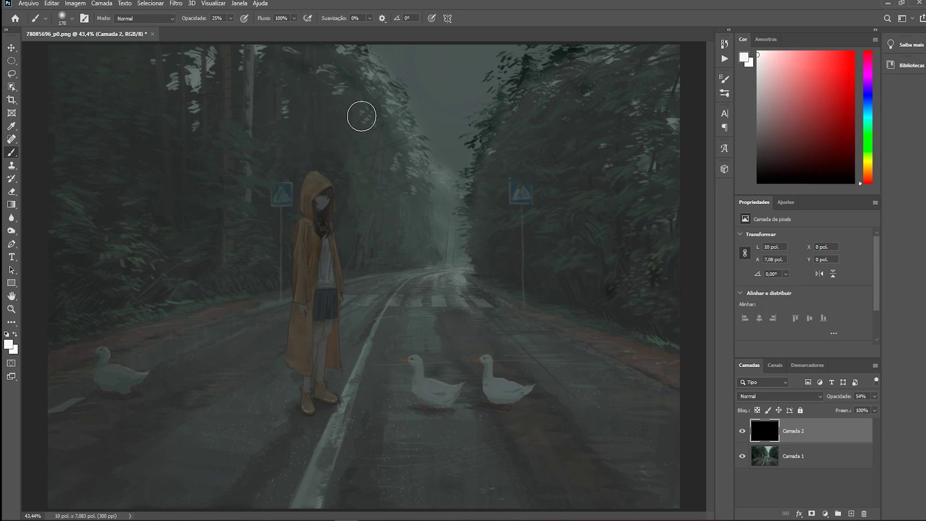
{"action": "left_click_drag", "start_coordinate": [579, 62], "coordinate": [494, 145]}
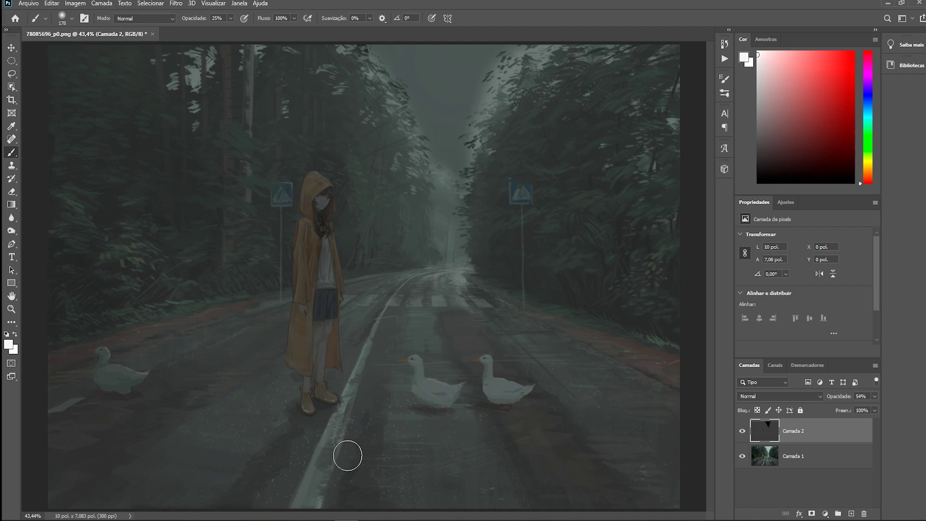
{"action": "left_click", "coordinate": [444, 241]}
{"action": "mouse_move", "coordinate": [465, 287]}
{"action": "left_mouse_down"}
{"action": "mouse_move", "coordinate": [296, 302]}
{"action": "mouse_move", "coordinate": [477, 314]}
{"action": "mouse_move", "coordinate": [287, 317]}
{"action": "mouse_move", "coordinate": [427, 326]}
{"action": "mouse_move", "coordinate": [414, 317]}
{"action": "mouse_move", "coordinate": [398, 355]}
{"action": "mouse_move", "coordinate": [212, 330]}
{"action": "mouse_move", "coordinate": [55, 428]}
{"action": "mouse_move", "coordinate": [72, 419]}
{"action": "mouse_move", "coordinate": [117, 479]}
{"action": "mouse_move", "coordinate": [438, 504]}
{"action": "mouse_move", "coordinate": [574, 500]}
{"action": "mouse_move", "coordinate": [525, 459]}
{"action": "mouse_move", "coordinate": [77, 473]}
{"action": "left_mouse_up"}
{"action": "mouse_move", "coordinate": [494, 466]}
{"action": "left_mouse_down"}
{"action": "mouse_move", "coordinate": [122, 398]}
{"action": "mouse_move", "coordinate": [571, 422]}
{"action": "mouse_move", "coordinate": [497, 449]}
{"action": "mouse_move", "coordinate": [597, 391]}
{"action": "mouse_move", "coordinate": [405, 395]}
{"action": "mouse_move", "coordinate": [652, 389]}
{"action": "mouse_move", "coordinate": [703, 368]}
{"action": "mouse_move", "coordinate": [541, 355]}
{"action": "mouse_move", "coordinate": [668, 366]}
{"action": "mouse_move", "coordinate": [670, 96]}
{"action": "mouse_move", "coordinate": [649, 334]}
{"action": "mouse_move", "coordinate": [615, 227]}
{"action": "mouse_move", "coordinate": [647, 74]}
{"action": "mouse_move", "coordinate": [558, 320]}
{"action": "left_mouse_up"}
{"action": "mouse_move", "coordinate": [595, 190]}
{"action": "left_mouse_down"}
{"action": "mouse_move", "coordinate": [550, 263]}
{"action": "mouse_move", "coordinate": [583, 120]}
{"action": "mouse_move", "coordinate": [558, 155]}
{"action": "mouse_move", "coordinate": [500, 296]}
{"action": "mouse_move", "coordinate": [504, 209]}
{"action": "mouse_move", "coordinate": [522, 153]}
{"action": "mouse_move", "coordinate": [543, 111]}
{"action": "mouse_move", "coordinate": [597, 57]}
{"action": "mouse_move", "coordinate": [564, 153]}
{"action": "left_mouse_up"}
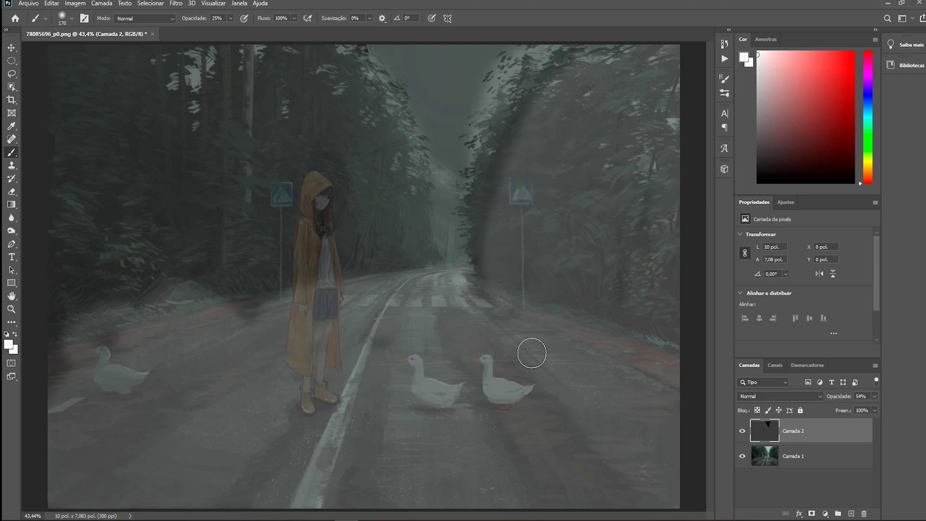
{"action": "mouse_move", "coordinate": [114, 376]}
{"action": "left_mouse_down"}
{"action": "mouse_move", "coordinate": [93, 412]}
{"action": "mouse_move", "coordinate": [52, 223]}
{"action": "mouse_move", "coordinate": [86, 399]}
{"action": "mouse_move", "coordinate": [96, 111]}
{"action": "mouse_move", "coordinate": [73, 294]}
{"action": "mouse_move", "coordinate": [136, 368]}
{"action": "mouse_move", "coordinate": [99, 300]}
{"action": "mouse_move", "coordinate": [140, 300]}
{"action": "mouse_move", "coordinate": [183, 143]}
{"action": "mouse_move", "coordinate": [183, 201]}
{"action": "mouse_move", "coordinate": [202, 181]}
{"action": "mouse_move", "coordinate": [186, 209]}
{"action": "mouse_move", "coordinate": [252, 184]}
{"action": "mouse_move", "coordinate": [314, 77]}
{"action": "mouse_move", "coordinate": [312, 61]}
{"action": "mouse_move", "coordinate": [383, 256]}
{"action": "left_mouse_up"}
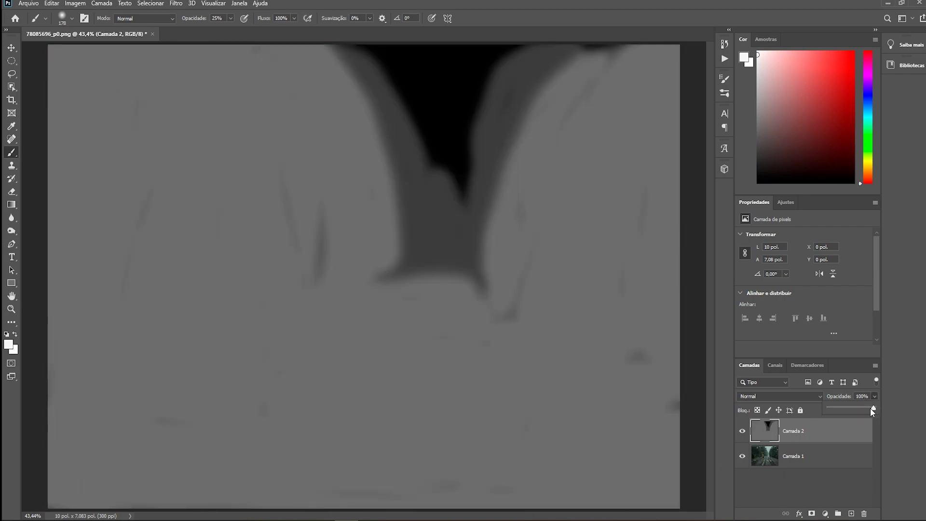
Step: Set Camada 2's opacity to 80%
{"action": "left_click_drag", "start_coordinate": [873, 408], "coordinate": [814, 406]}
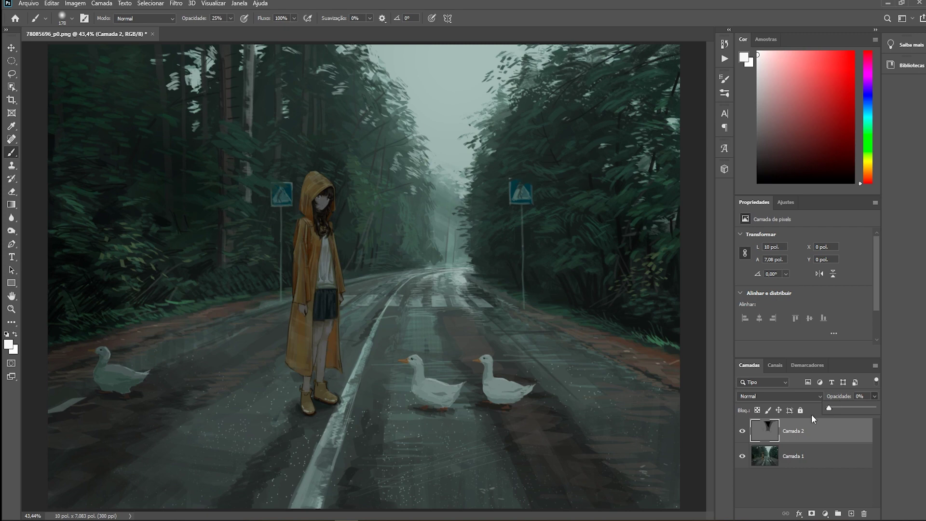
{"action": "left_click_drag", "start_coordinate": [827, 410], "coordinate": [845, 412]}
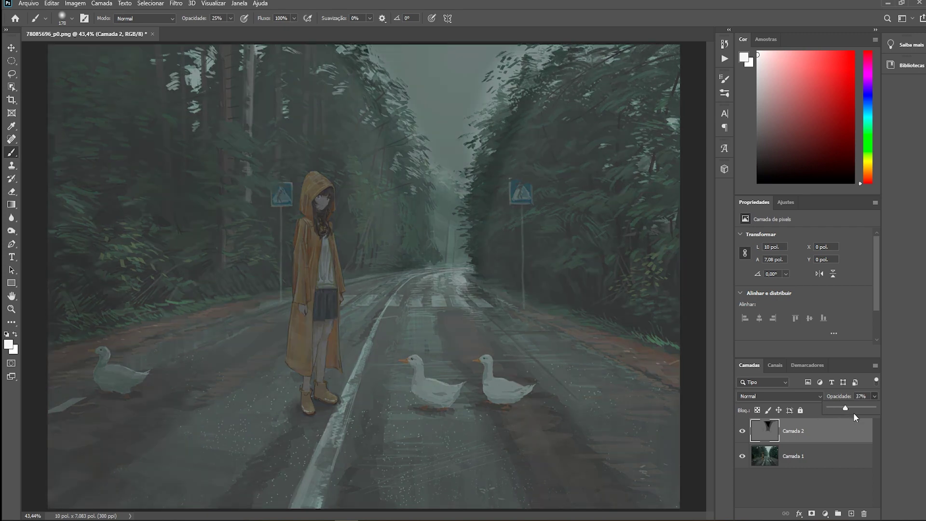
{"action": "left_click_drag", "start_coordinate": [852, 408], "coordinate": [864, 409]}
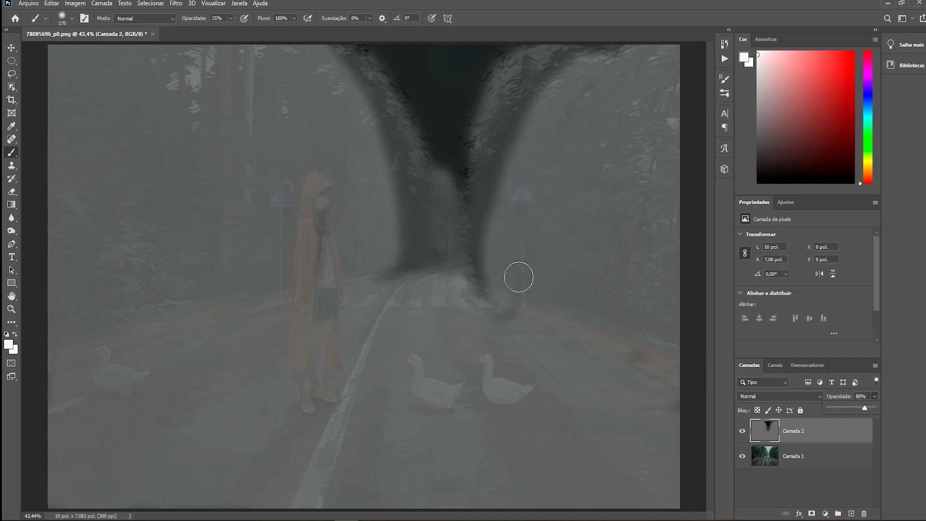
Step: With a 50 px brush, paint both road signs and their poles white
{"action": "right_click", "coordinate": [451, 169]}
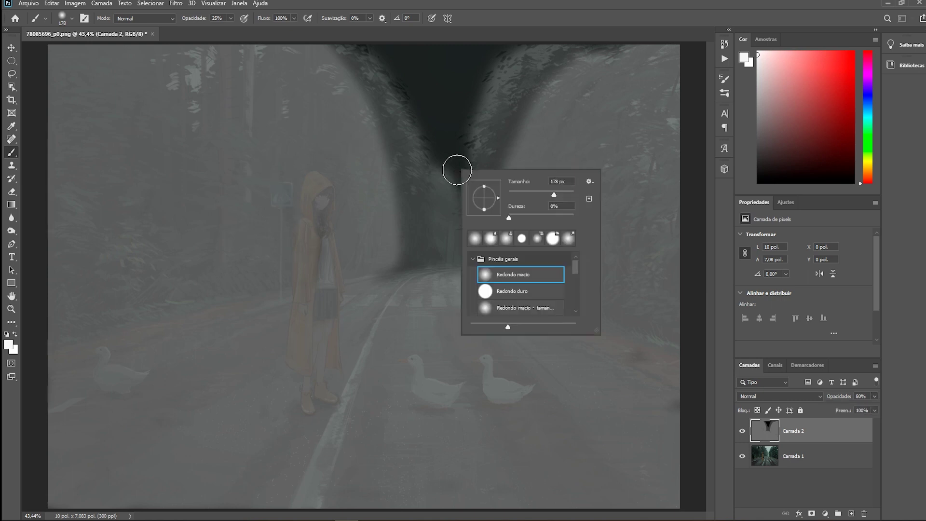
{"action": "left_click", "coordinate": [285, 190]}
{"action": "left_click_drag", "start_coordinate": [272, 193], "coordinate": [280, 205]}
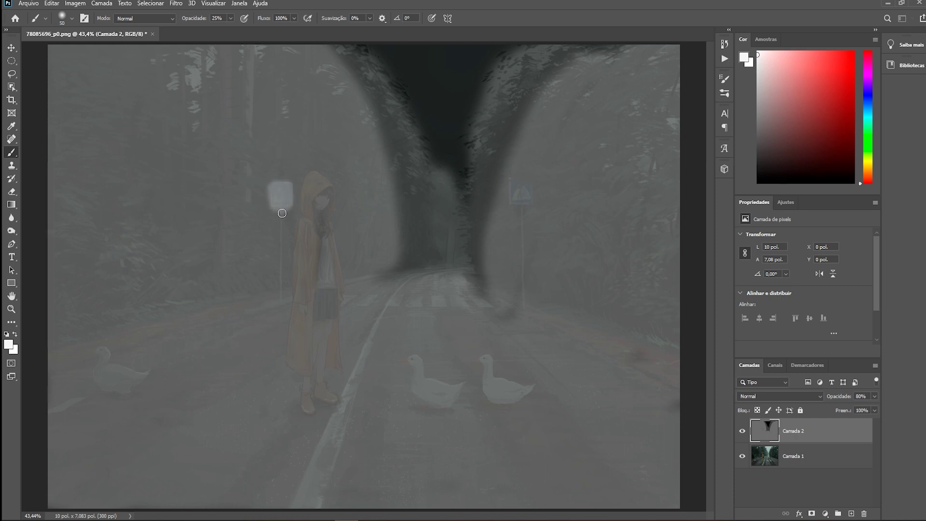
{"action": "left_click_drag", "start_coordinate": [283, 228], "coordinate": [280, 293]}
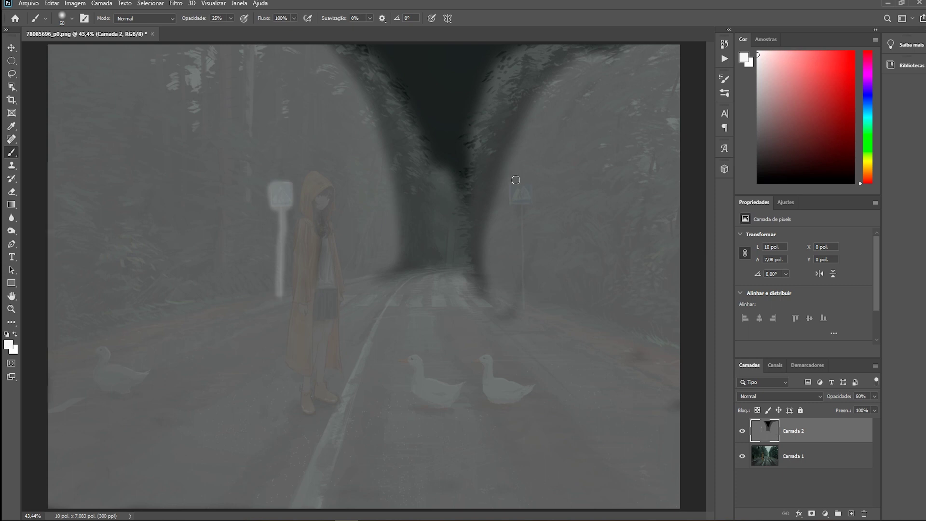
{"action": "left_click_drag", "start_coordinate": [511, 192], "coordinate": [514, 183]}
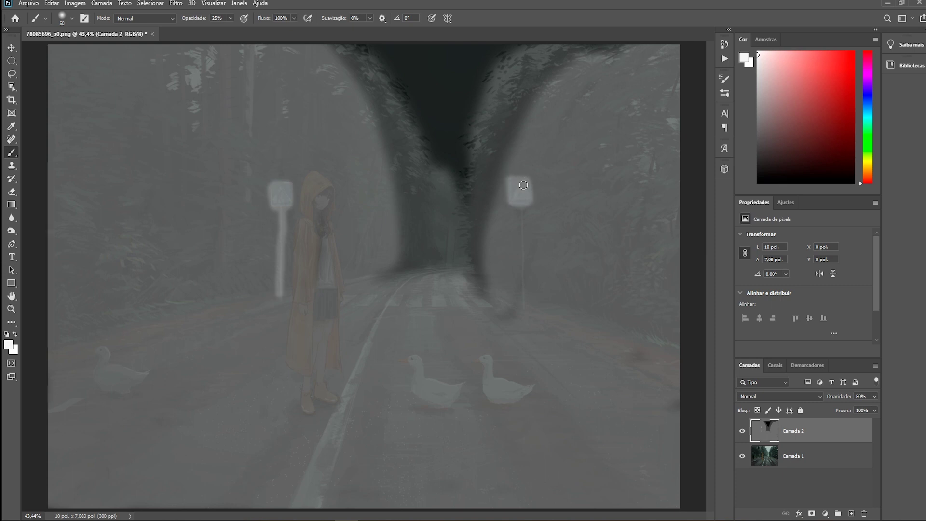
{"action": "left_click_drag", "start_coordinate": [521, 234], "coordinate": [523, 306]}
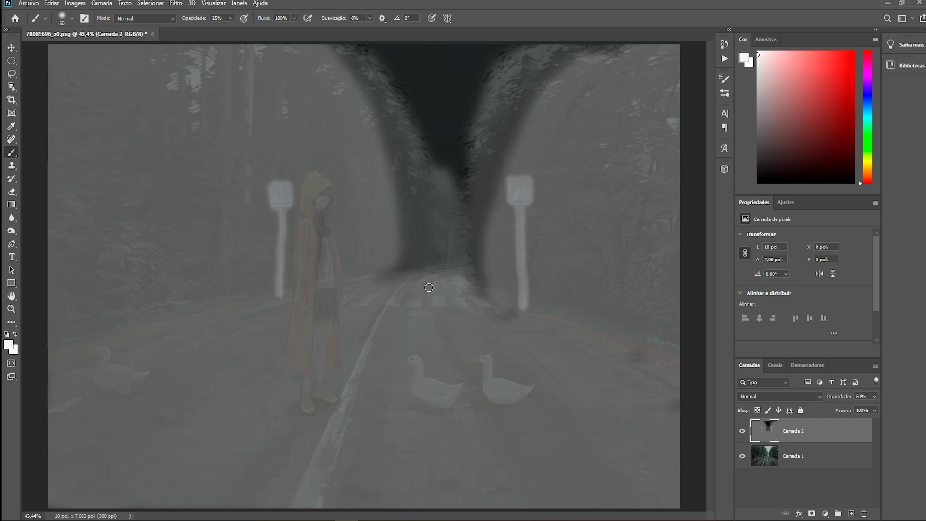
Step: Enlarge the soft brush to 297 px and paint a white band across the foreground road
{"action": "right_click", "coordinate": [454, 297]}
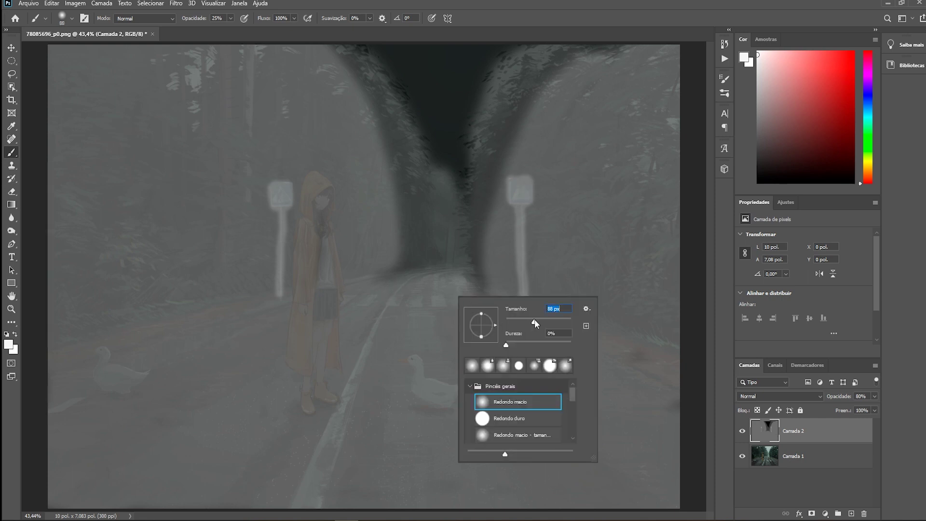
{"action": "left_click_drag", "start_coordinate": [535, 320], "coordinate": [554, 322]}
{"action": "left_click_drag", "start_coordinate": [558, 322], "coordinate": [565, 322]}
{"action": "left_click", "coordinate": [269, 315]}
{"action": "mouse_move", "coordinate": [237, 306]}
{"action": "left_mouse_down"}
{"action": "mouse_move", "coordinate": [497, 325]}
{"action": "mouse_move", "coordinate": [553, 280]}
{"action": "mouse_move", "coordinate": [635, 101]}
{"action": "mouse_move", "coordinate": [591, 260]}
{"action": "mouse_move", "coordinate": [664, 66]}
{"action": "mouse_move", "coordinate": [584, 328]}
{"action": "mouse_move", "coordinate": [624, 349]}
{"action": "mouse_move", "coordinate": [678, 432]}
{"action": "mouse_move", "coordinate": [650, 215]}
{"action": "mouse_move", "coordinate": [653, 501]}
{"action": "mouse_move", "coordinate": [597, 491]}
{"action": "mouse_move", "coordinate": [76, 480]}
{"action": "mouse_move", "coordinate": [707, 492]}
{"action": "left_mouse_up"}
Step: Lighten the left, bottom and right edges and the left signpost with more white strokes
{"action": "mouse_move", "coordinate": [100, 483]}
{"action": "left_mouse_down"}
{"action": "mouse_move", "coordinate": [65, 432]}
{"action": "mouse_move", "coordinate": [79, 270]}
{"action": "mouse_move", "coordinate": [62, 72]}
{"action": "mouse_move", "coordinate": [137, 26]}
{"action": "mouse_move", "coordinate": [169, 82]}
{"action": "mouse_move", "coordinate": [134, 151]}
{"action": "mouse_move", "coordinate": [97, 450]}
{"action": "mouse_move", "coordinate": [620, 432]}
{"action": "mouse_move", "coordinate": [595, 411]}
{"action": "mouse_move", "coordinate": [542, 411]}
{"action": "mouse_move", "coordinate": [582, 399]}
{"action": "mouse_move", "coordinate": [260, 419]}
{"action": "mouse_move", "coordinate": [355, 399]}
{"action": "mouse_move", "coordinate": [174, 299]}
{"action": "mouse_move", "coordinate": [190, 424]}
{"action": "mouse_move", "coordinate": [198, 389]}
{"action": "mouse_move", "coordinate": [189, 112]}
{"action": "mouse_move", "coordinate": [186, 151]}
{"action": "mouse_move", "coordinate": [135, 72]}
{"action": "mouse_move", "coordinate": [209, 180]}
{"action": "mouse_move", "coordinate": [191, 67]}
{"action": "mouse_move", "coordinate": [238, 208]}
{"action": "mouse_move", "coordinate": [239, 281]}
{"action": "mouse_move", "coordinate": [223, 177]}
{"action": "mouse_move", "coordinate": [196, 83]}
{"action": "mouse_move", "coordinate": [178, 58]}
{"action": "mouse_move", "coordinate": [232, 91]}
{"action": "mouse_move", "coordinate": [253, 143]}
{"action": "mouse_move", "coordinate": [244, 100]}
{"action": "mouse_move", "coordinate": [176, 80]}
{"action": "left_mouse_up"}
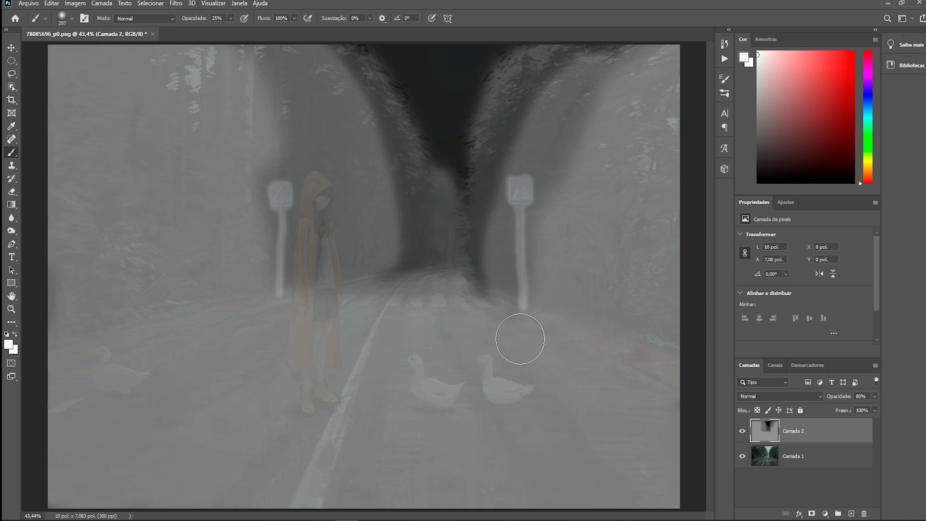
{"action": "left_click", "coordinate": [519, 338]}
{"action": "mouse_move", "coordinate": [507, 338]}
{"action": "left_mouse_down"}
{"action": "mouse_move", "coordinate": [83, 305]}
{"action": "mouse_move", "coordinate": [656, 478]}
{"action": "mouse_move", "coordinate": [665, 51]}
{"action": "mouse_move", "coordinate": [626, 144]}
{"action": "mouse_move", "coordinate": [677, 335]}
{"action": "mouse_move", "coordinate": [21, 393]}
{"action": "mouse_move", "coordinate": [201, 368]}
{"action": "mouse_move", "coordinate": [106, 68]}
{"action": "mouse_move", "coordinate": [186, 253]}
{"action": "left_mouse_up"}
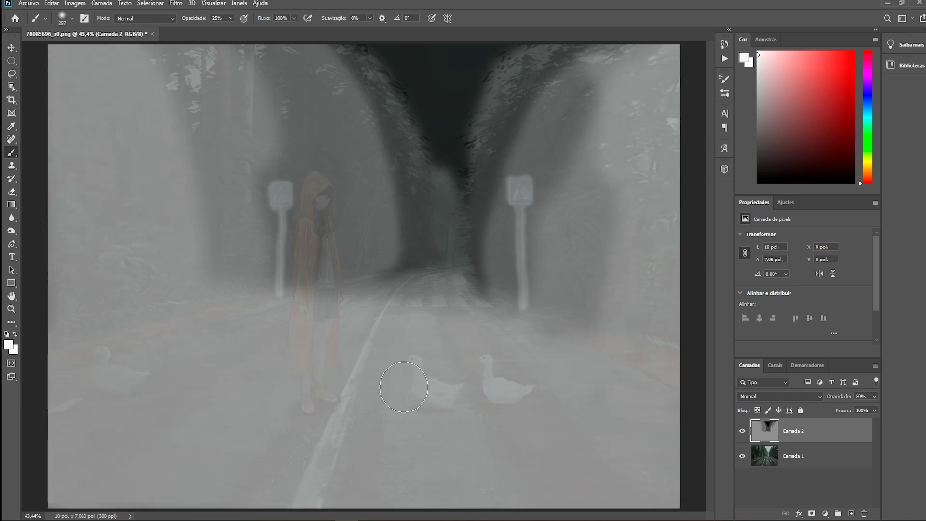
{"action": "mouse_move", "coordinate": [578, 412]}
{"action": "left_mouse_down"}
{"action": "mouse_move", "coordinate": [585, 355]}
{"action": "mouse_move", "coordinate": [571, 347]}
{"action": "mouse_move", "coordinate": [391, 400]}
{"action": "left_mouse_up"}
{"action": "left_click", "coordinate": [265, 223]}
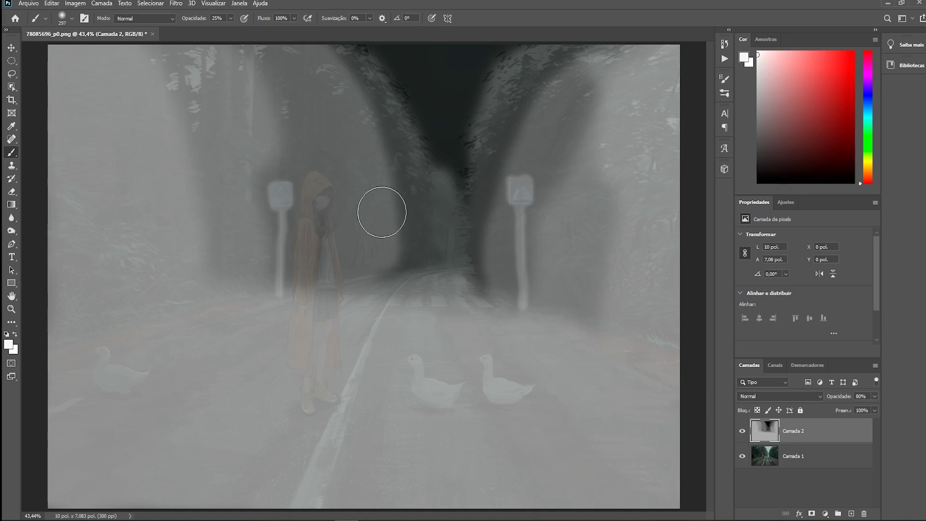
Step: With an 80 px soft brush, paint the girl's head, hood, body and legs white
{"action": "right_click", "coordinate": [417, 341]}
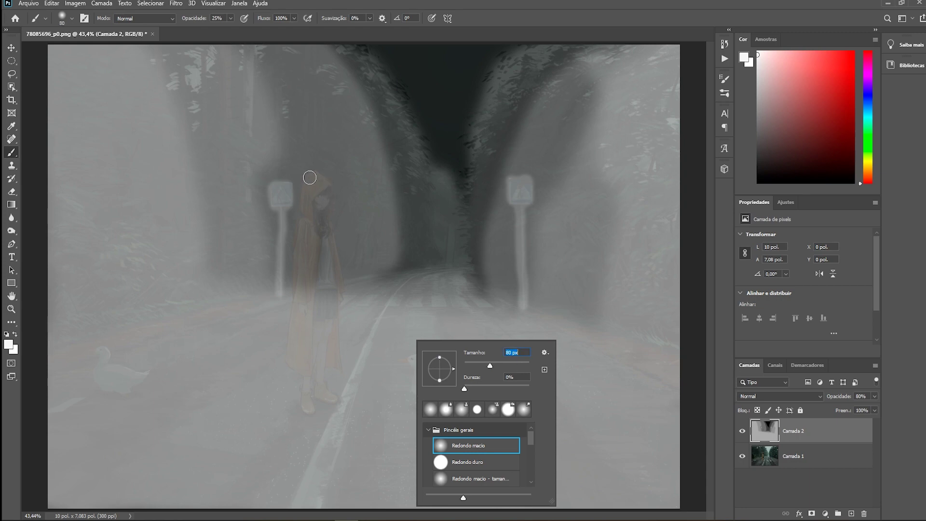
{"action": "mouse_move", "coordinate": [311, 175]}
{"action": "left_mouse_down"}
{"action": "mouse_move", "coordinate": [330, 236]}
{"action": "mouse_move", "coordinate": [322, 395]}
{"action": "mouse_move", "coordinate": [309, 343]}
{"action": "mouse_move", "coordinate": [306, 405]}
{"action": "left_mouse_up"}
{"action": "mouse_move", "coordinate": [306, 365]}
{"action": "left_mouse_down"}
{"action": "mouse_move", "coordinate": [285, 361]}
{"action": "mouse_move", "coordinate": [311, 174]}
{"action": "mouse_move", "coordinate": [305, 287]}
{"action": "mouse_move", "coordinate": [326, 192]}
{"action": "mouse_move", "coordinate": [332, 248]}
{"action": "mouse_move", "coordinate": [324, 247]}
{"action": "left_mouse_up"}
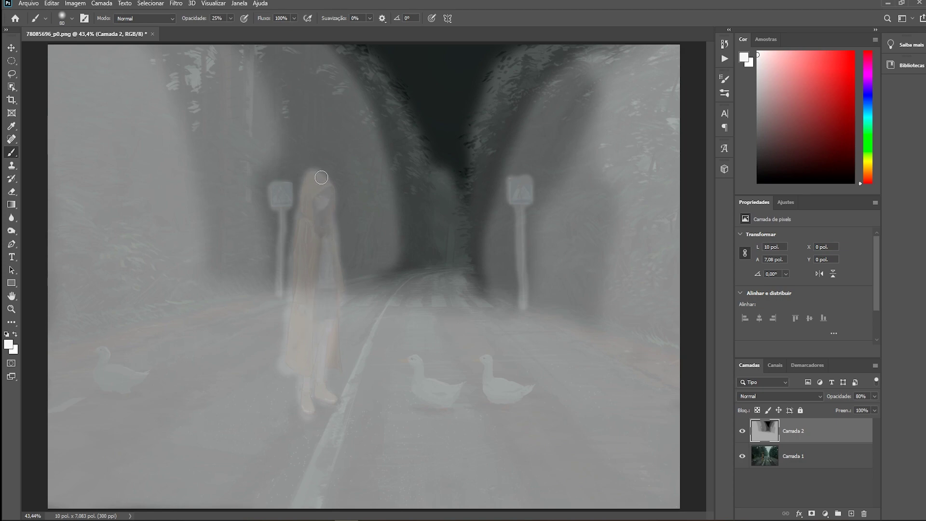
{"action": "left_click_drag", "start_coordinate": [330, 310], "coordinate": [335, 368]}
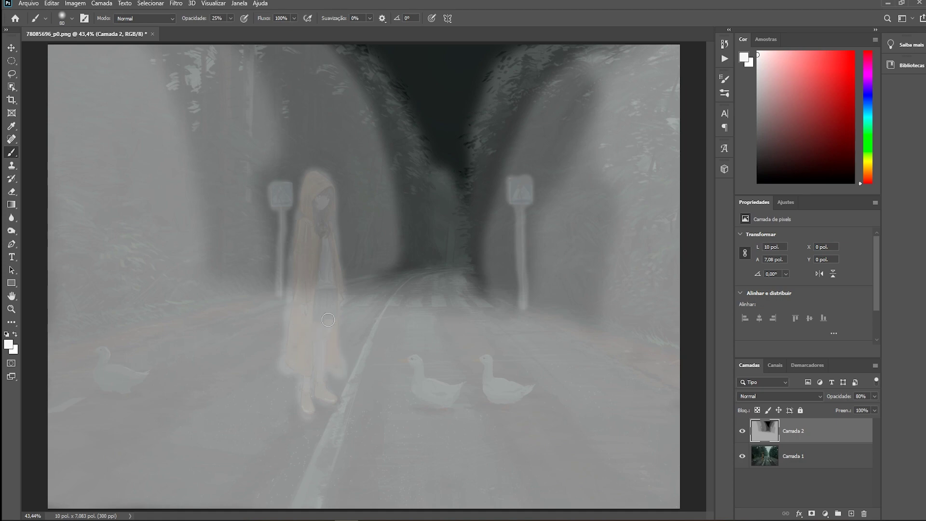
{"action": "mouse_move", "coordinate": [307, 179]}
{"action": "left_mouse_down"}
{"action": "mouse_move", "coordinate": [332, 238]}
{"action": "mouse_move", "coordinate": [336, 346]}
{"action": "left_mouse_up"}
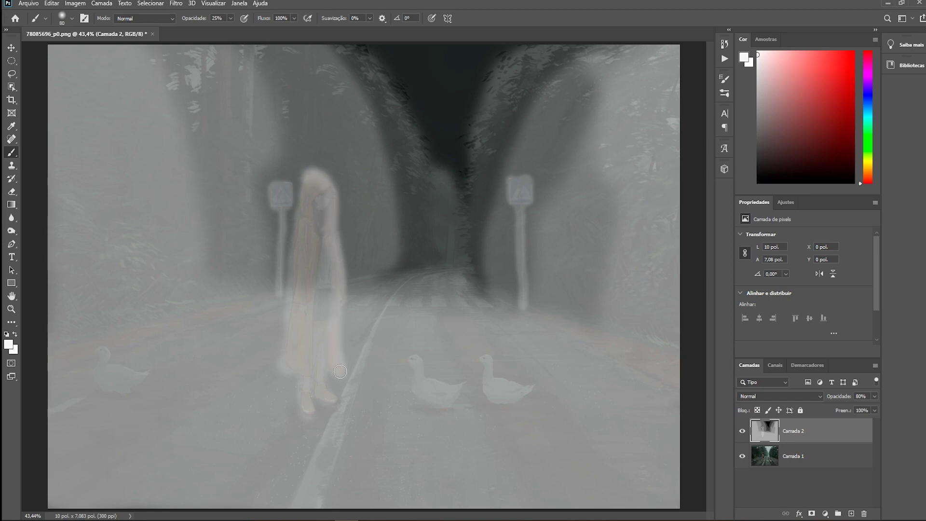
{"action": "mouse_move", "coordinate": [332, 285]}
{"action": "left_mouse_down"}
{"action": "mouse_move", "coordinate": [318, 372]}
{"action": "mouse_move", "coordinate": [324, 398]}
{"action": "left_mouse_up"}
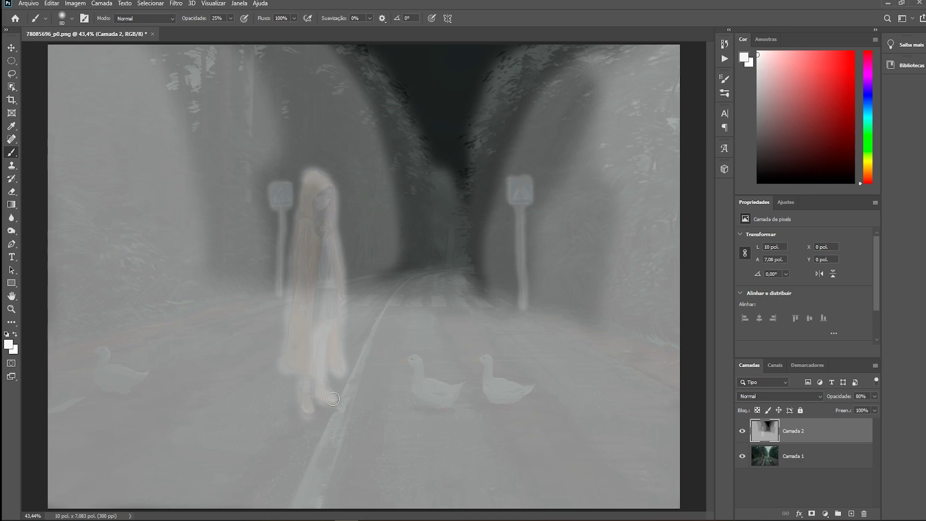
{"action": "mouse_move", "coordinate": [307, 347]}
{"action": "left_mouse_down"}
{"action": "mouse_move", "coordinate": [289, 371]}
{"action": "mouse_move", "coordinate": [293, 303]}
{"action": "mouse_move", "coordinate": [310, 302]}
{"action": "mouse_move", "coordinate": [308, 231]}
{"action": "mouse_move", "coordinate": [299, 241]}
{"action": "mouse_move", "coordinate": [308, 177]}
{"action": "mouse_move", "coordinate": [311, 270]}
{"action": "mouse_move", "coordinate": [321, 202]}
{"action": "mouse_move", "coordinate": [324, 270]}
{"action": "left_mouse_up"}
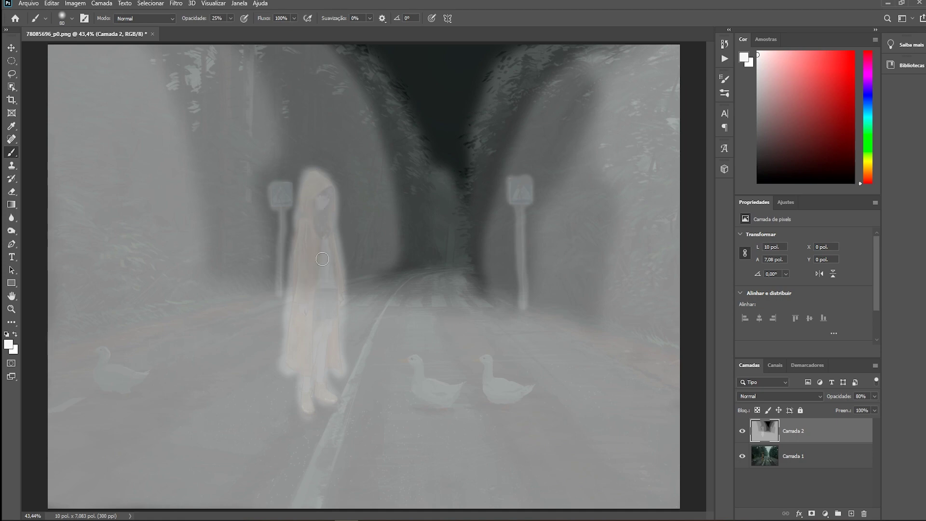
{"action": "left_click_drag", "start_coordinate": [314, 172], "coordinate": [330, 235]}
{"action": "right_click", "coordinate": [332, 273]}
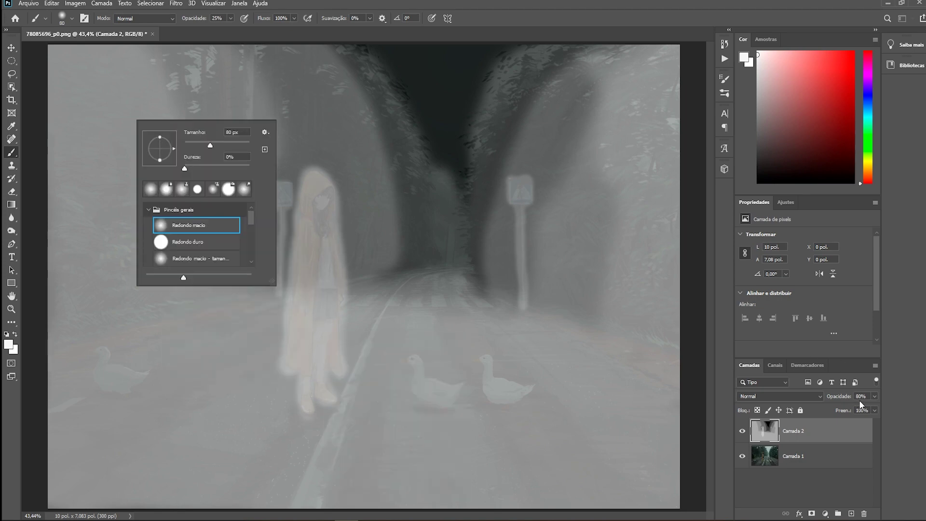
Step: Lower Camada 2's opacity to check alignment, then whiten the girl's hood, hair and boot
{"action": "left_click", "coordinate": [874, 396]}
{"action": "left_click_drag", "start_coordinate": [874, 409], "coordinate": [881, 409]}
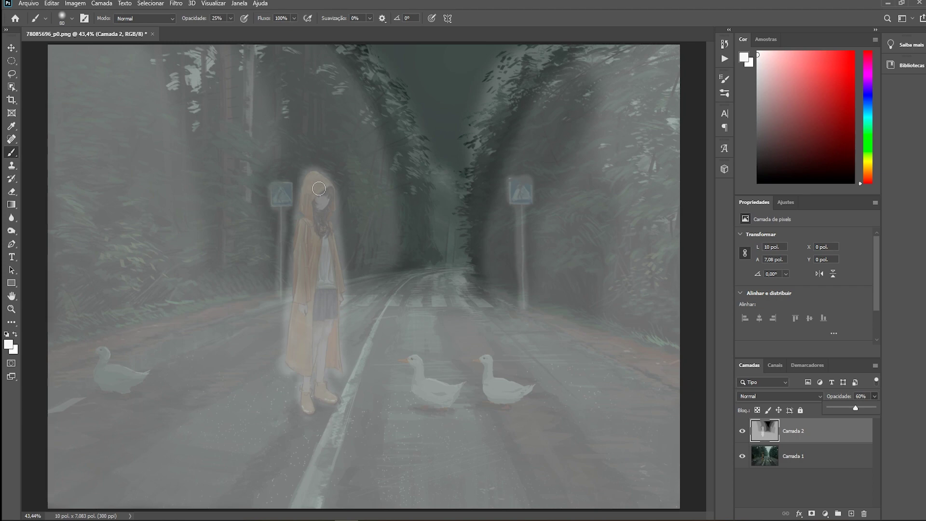
{"action": "left_click", "coordinate": [309, 178]}
{"action": "mouse_move", "coordinate": [321, 198]}
{"action": "left_mouse_down"}
{"action": "mouse_move", "coordinate": [304, 217]}
{"action": "mouse_move", "coordinate": [295, 323]}
{"action": "left_mouse_up"}
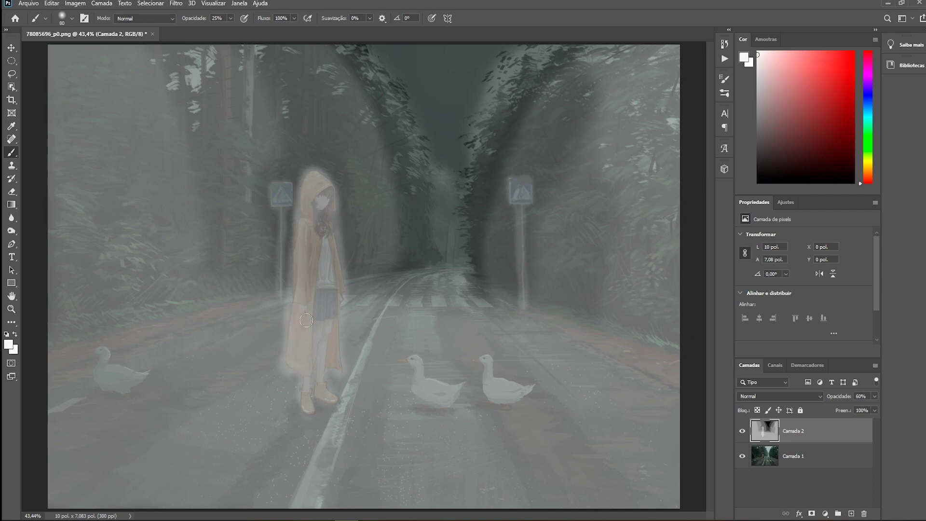
{"action": "left_click_drag", "start_coordinate": [309, 379], "coordinate": [307, 411]}
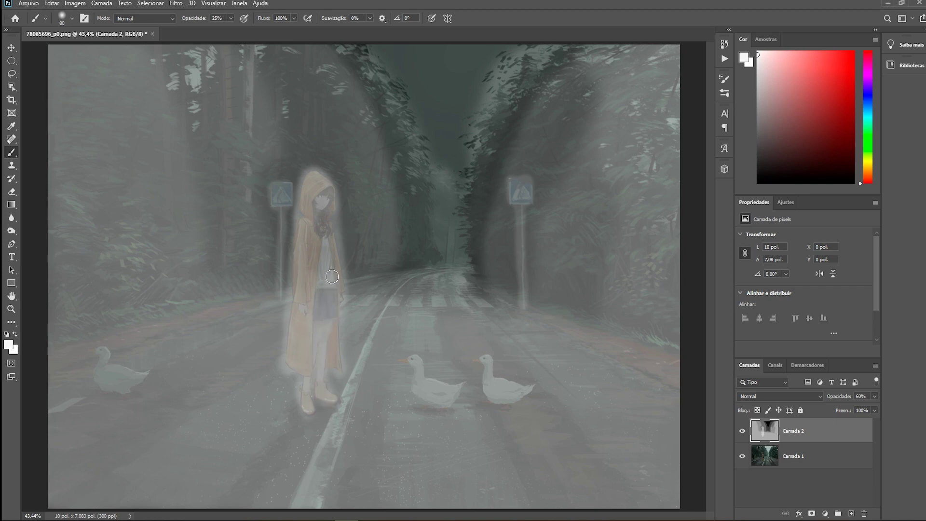
{"action": "mouse_move", "coordinate": [327, 256]}
{"action": "left_mouse_down"}
{"action": "mouse_move", "coordinate": [321, 213]}
{"action": "mouse_move", "coordinate": [312, 241]}
{"action": "left_mouse_up"}
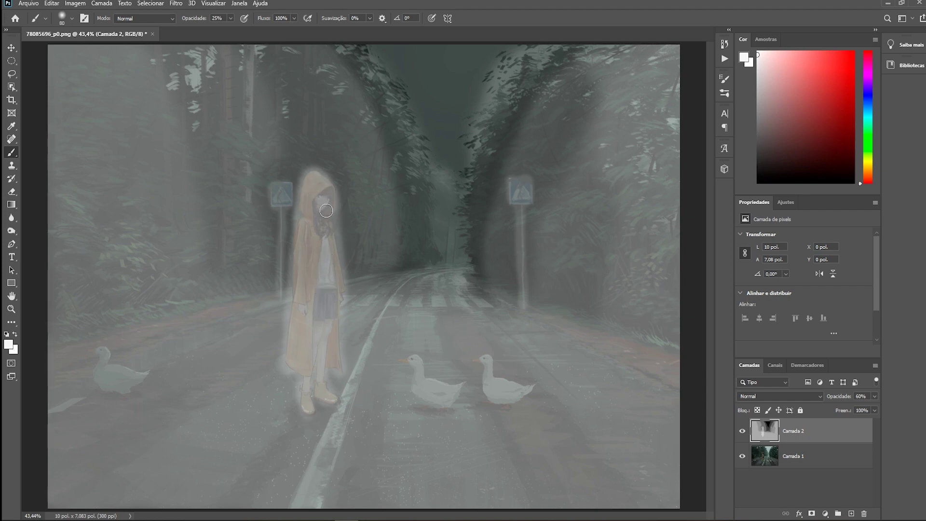
Step: Paint soft white glows around the ducks and set Camada 2's opacity to 70%
{"action": "left_click", "coordinate": [874, 396]}
{"action": "left_click_drag", "start_coordinate": [856, 407], "coordinate": [844, 409]}
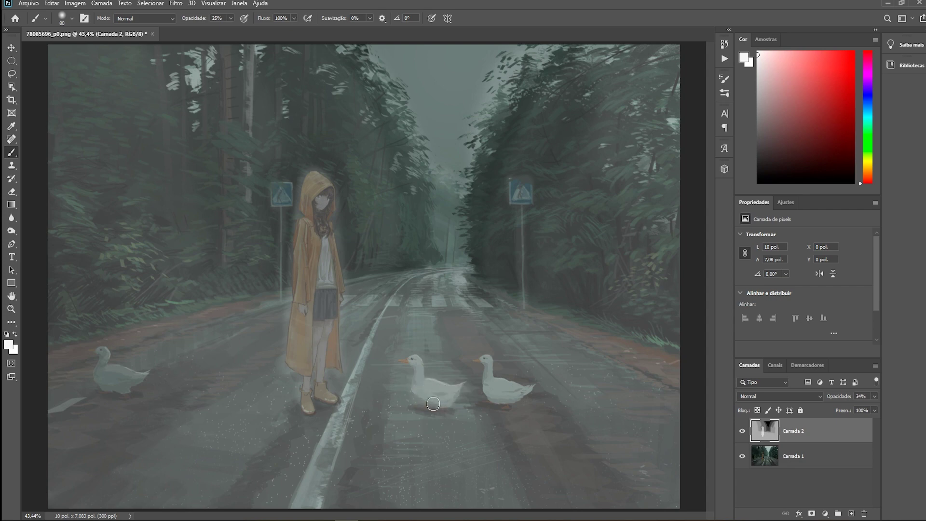
{"action": "left_click", "coordinate": [874, 396]}
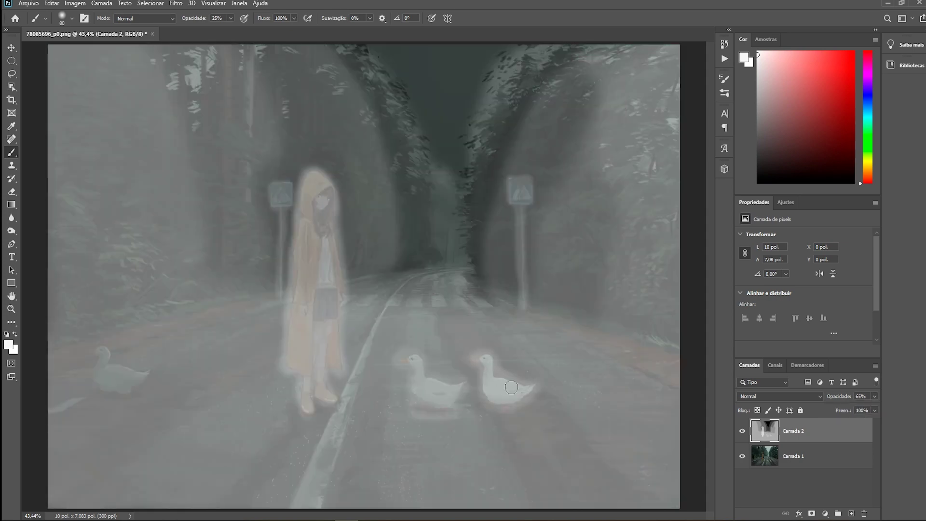
{"action": "left_click_drag", "start_coordinate": [407, 357], "coordinate": [448, 396]}
{"action": "mouse_move", "coordinate": [89, 348]}
{"action": "left_mouse_down"}
{"action": "mouse_move", "coordinate": [104, 374]}
{"action": "mouse_move", "coordinate": [137, 386]}
{"action": "mouse_move", "coordinate": [101, 389]}
{"action": "left_mouse_up"}
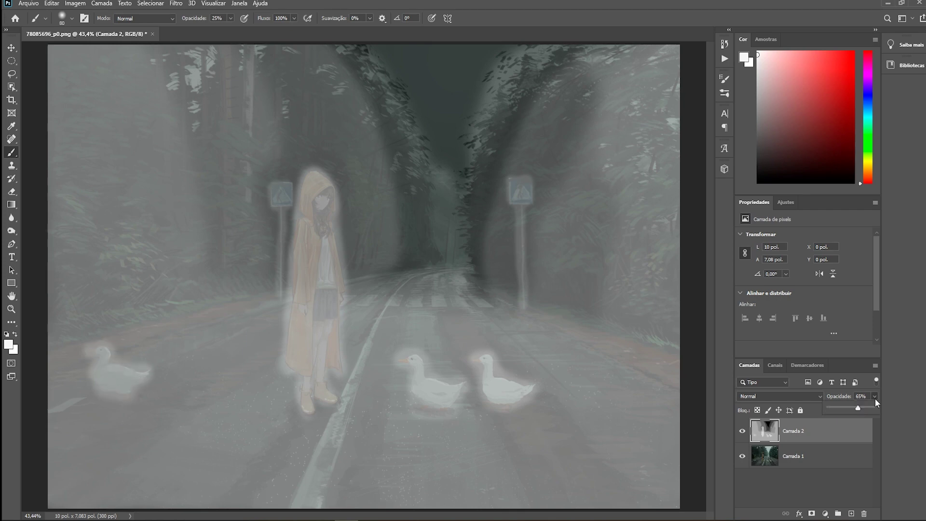
{"action": "left_click_drag", "start_coordinate": [863, 407], "coordinate": [881, 411]}
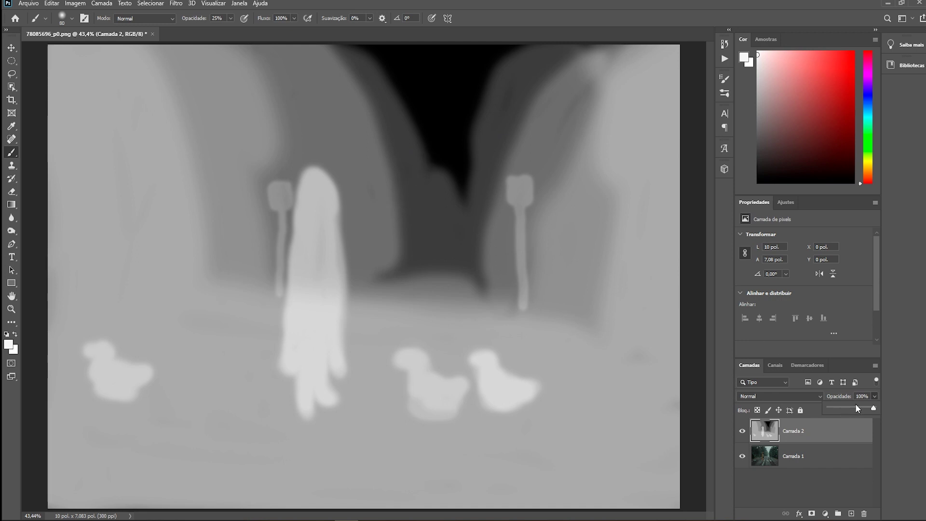
{"action": "mouse_move", "coordinate": [848, 410]}
{"action": "left_mouse_down"}
{"action": "mouse_move", "coordinate": [833, 407]}
{"action": "mouse_move", "coordinate": [861, 411]}
{"action": "left_mouse_up"}
{"action": "left_click_drag", "start_coordinate": [871, 410], "coordinate": [861, 410]}
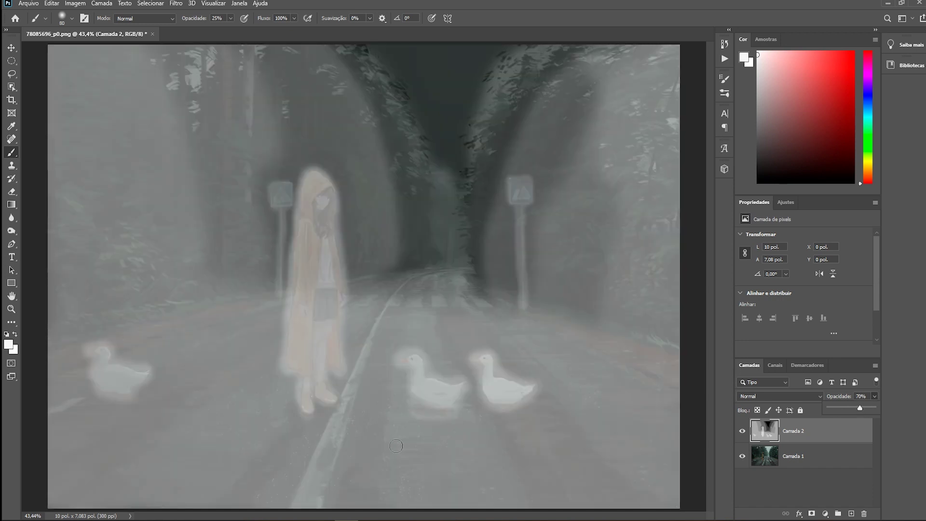
Step: Enlarge the soft brush to 461 px and whiten the right, bottom and left canvas edges
{"action": "right_click", "coordinate": [115, 446]}
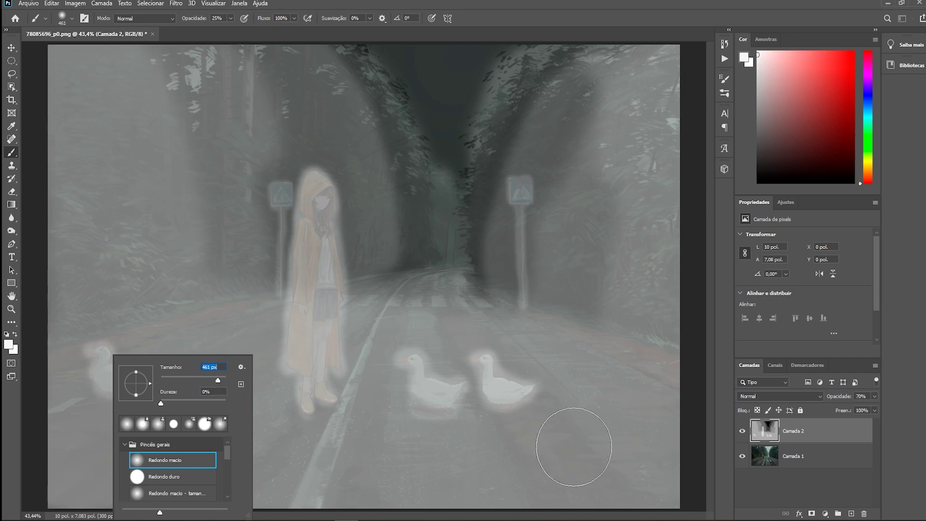
{"action": "key", "text": "Return"}
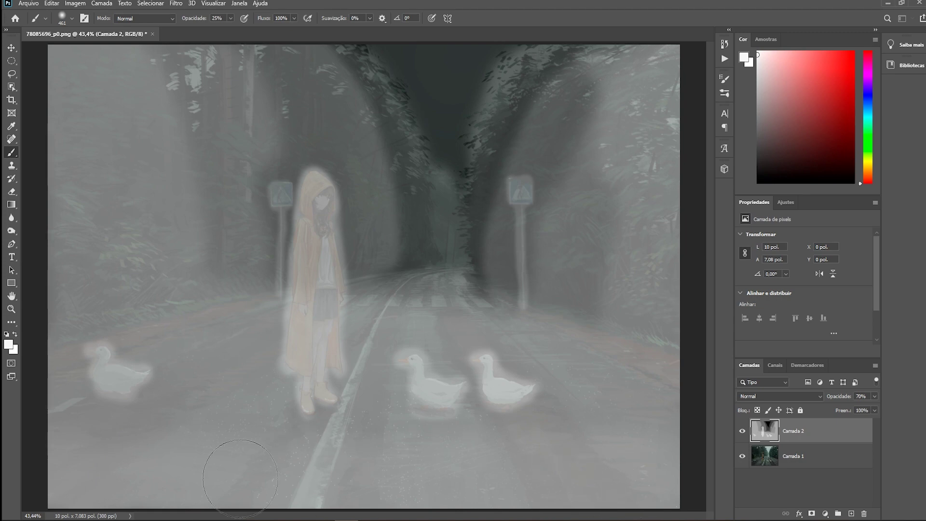
{"action": "left_click_drag", "start_coordinate": [657, 471], "coordinate": [667, 135]}
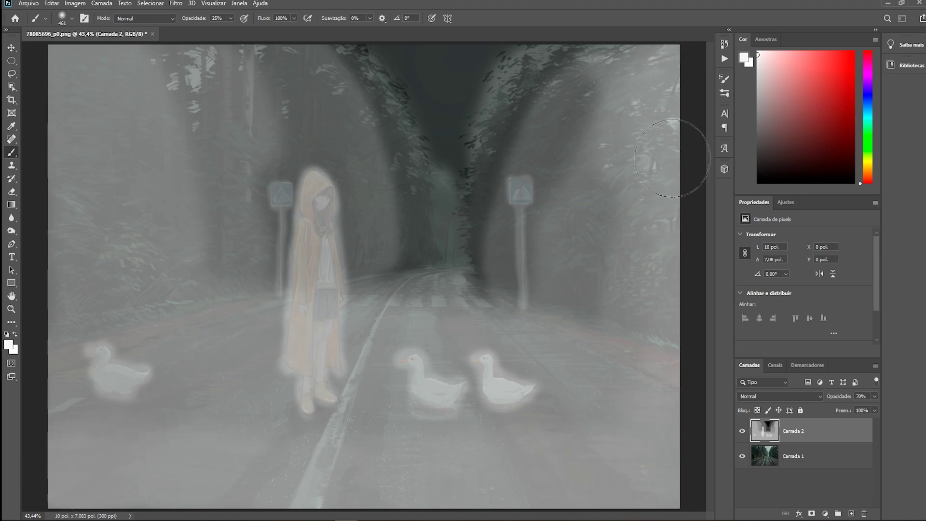
{"action": "left_click_drag", "start_coordinate": [665, 475], "coordinate": [250, 475]}
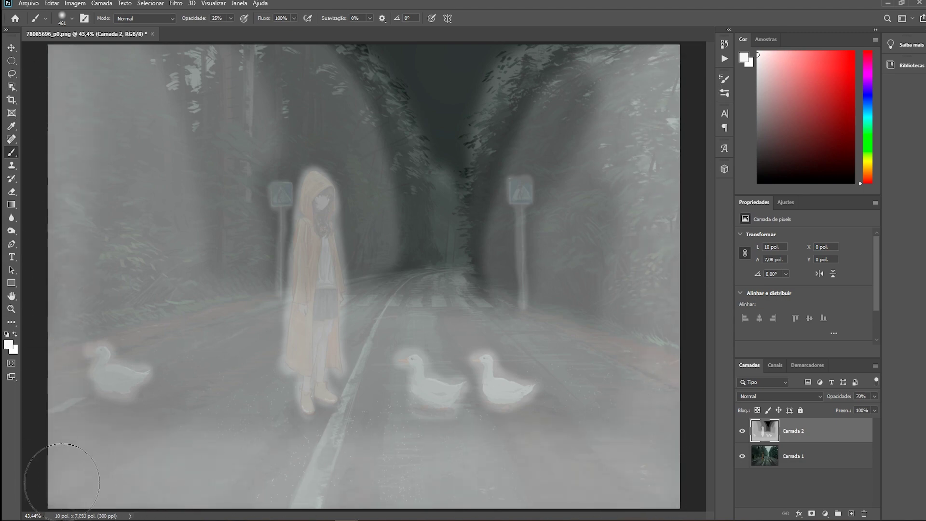
{"action": "left_click_drag", "start_coordinate": [658, 474], "coordinate": [670, 73]}
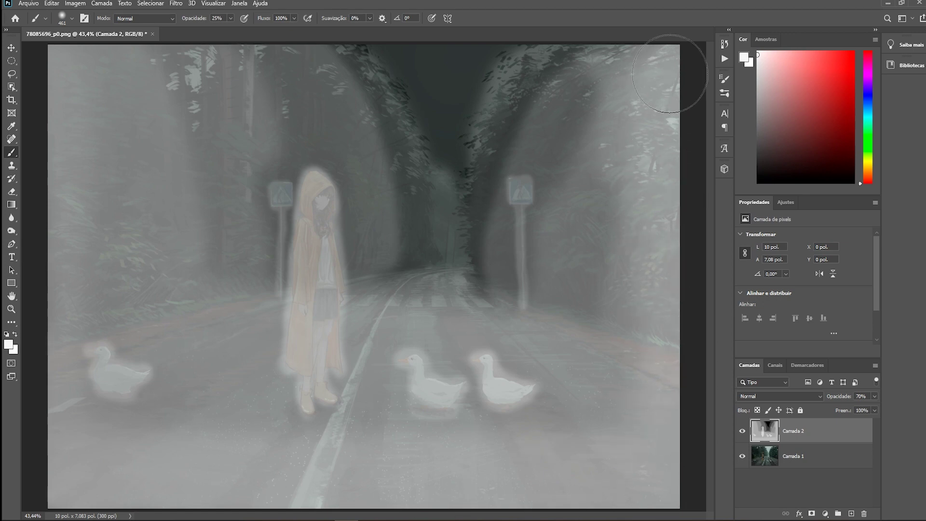
{"action": "left_click_drag", "start_coordinate": [104, 482], "coordinate": [42, 309]}
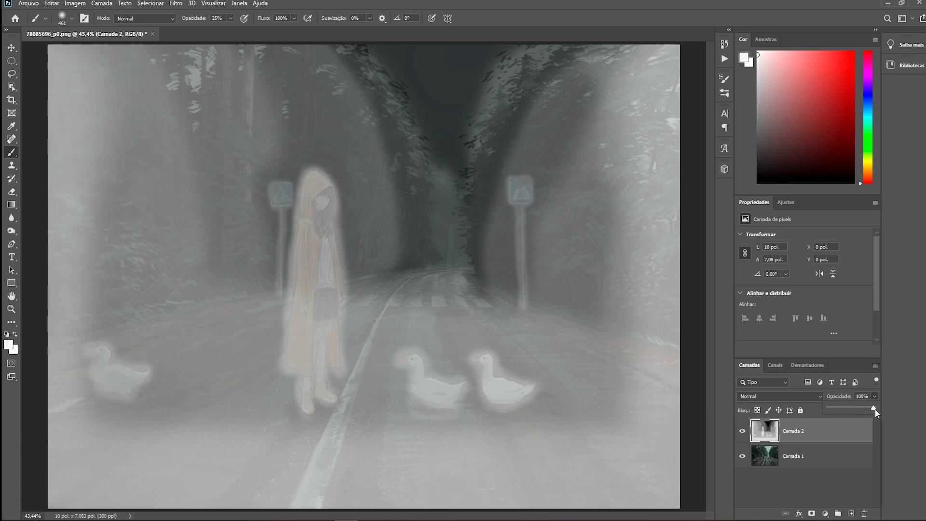
Step: Hide the painting layer and apply a 2,9-pixel Desfoque Gaussiano to Camada 2
{"action": "left_click_drag", "start_coordinate": [875, 409], "coordinate": [876, 408]}
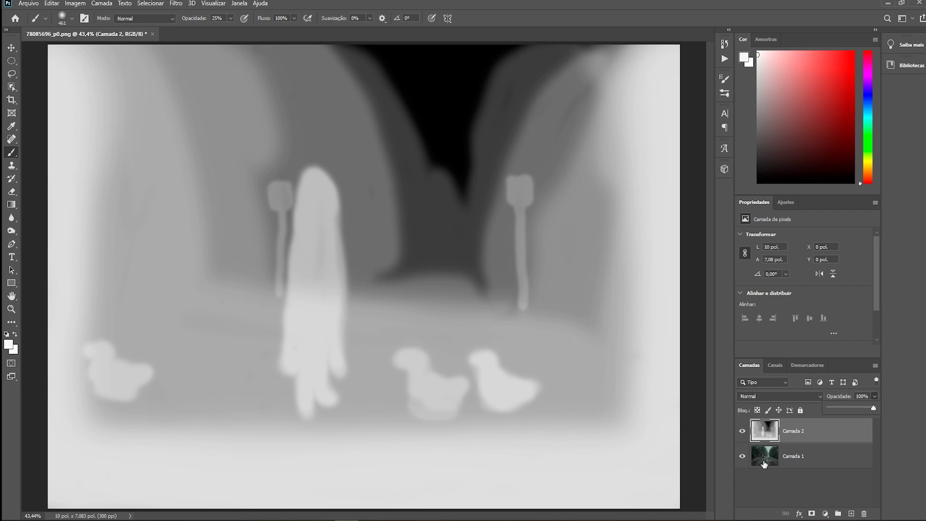
{"action": "left_click", "coordinate": [742, 457]}
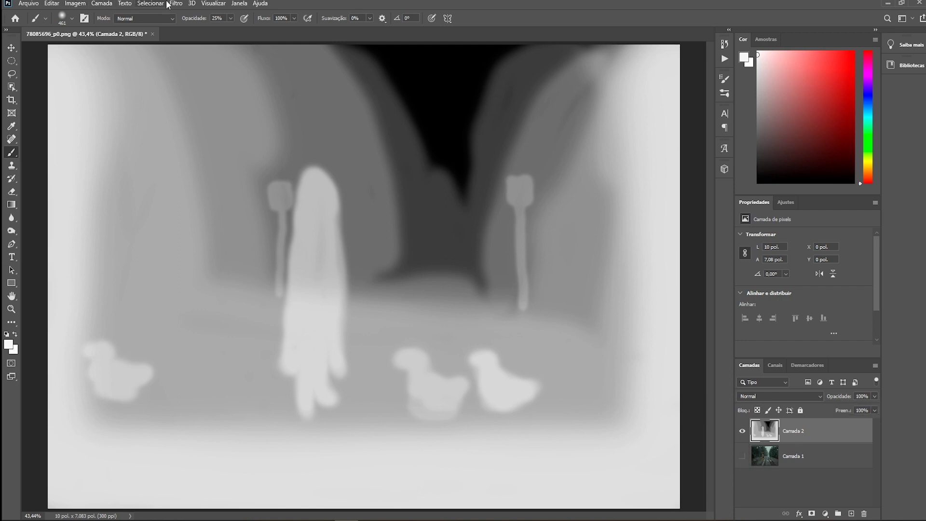
{"action": "left_click", "coordinate": [172, 3]}
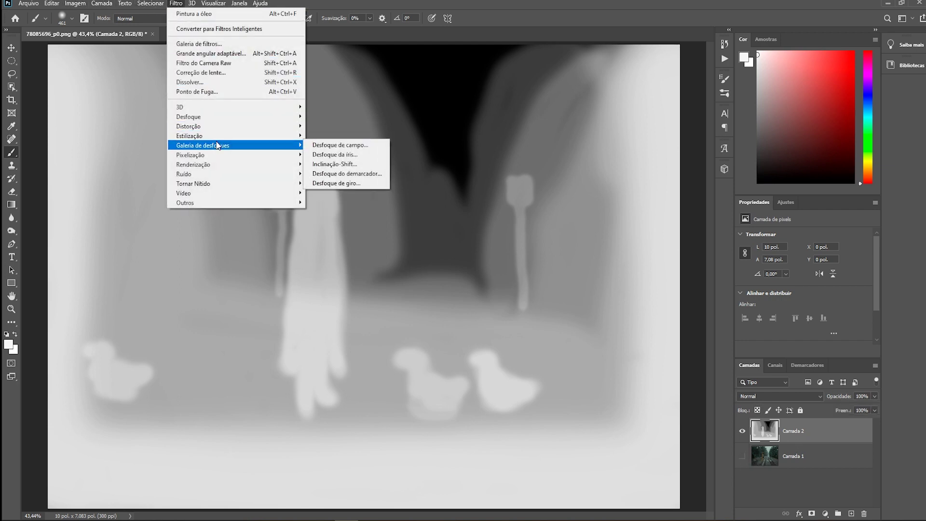
{"action": "mouse_move", "coordinate": [233, 117]}
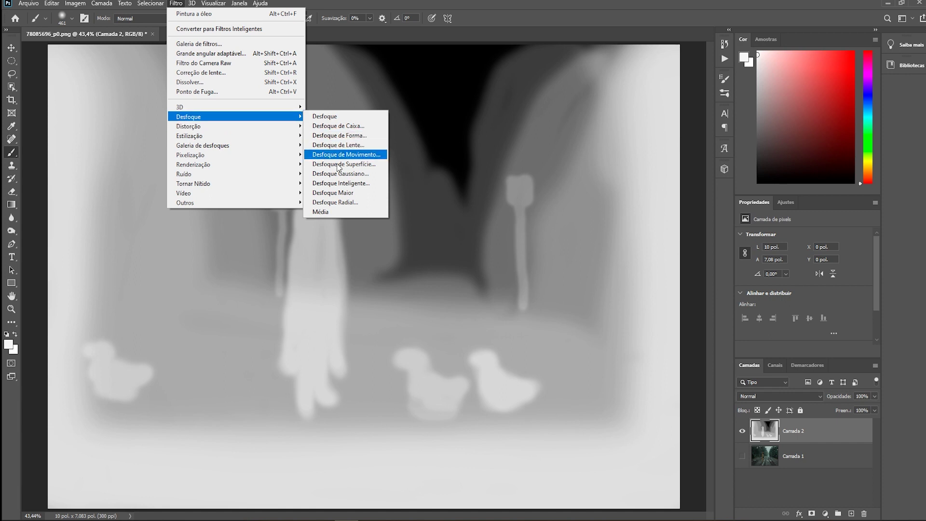
{"action": "left_click", "coordinate": [345, 174]}
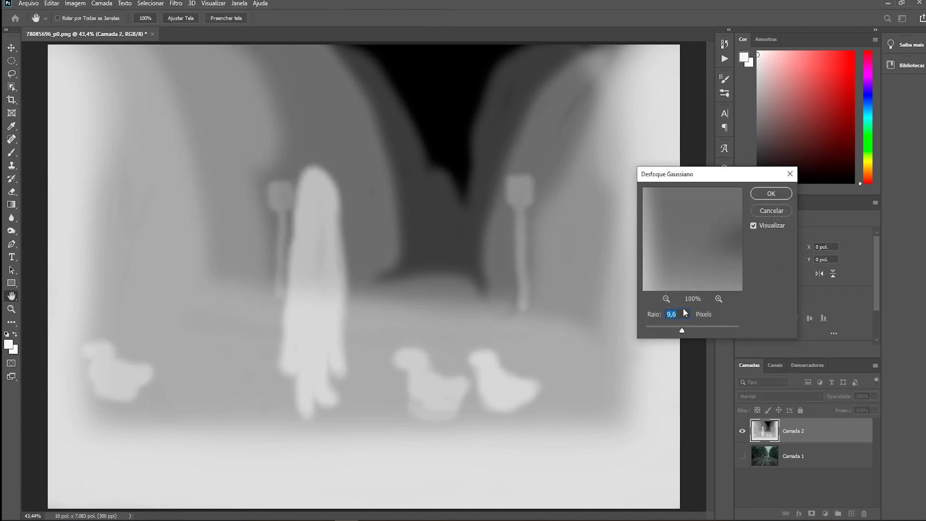
{"action": "left_click", "coordinate": [666, 298]}
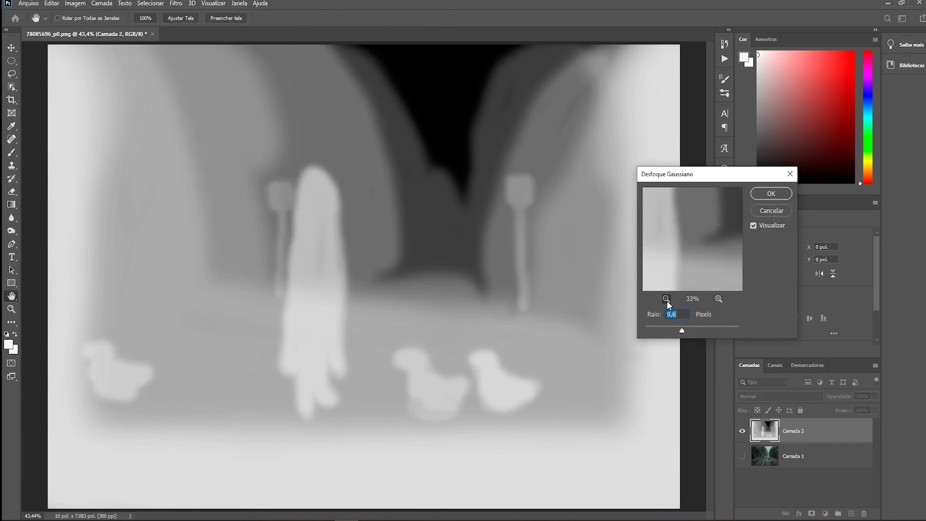
{"action": "left_click", "coordinate": [717, 298]}
{"action": "mouse_move", "coordinate": [721, 331]}
{"action": "left_mouse_down"}
{"action": "mouse_move", "coordinate": [735, 331]}
{"action": "mouse_move", "coordinate": [640, 331]}
{"action": "left_mouse_up"}
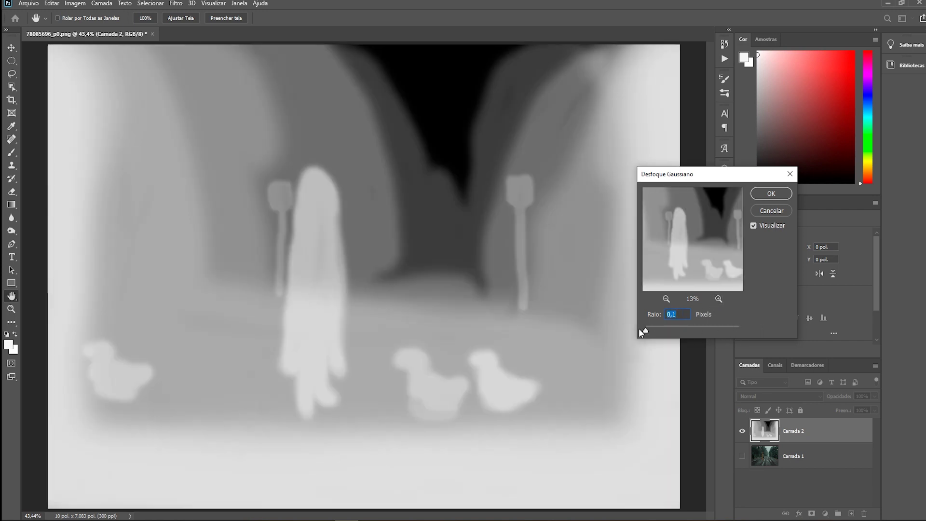
{"action": "left_click_drag", "start_coordinate": [645, 329], "coordinate": [660, 330]}
{"action": "left_click", "coordinate": [766, 211]}
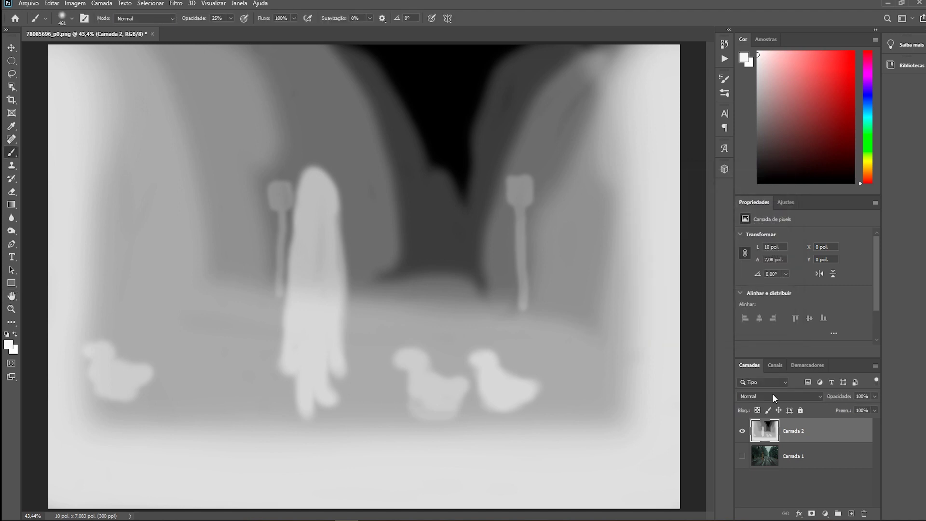
Step: Hide Camada 2 so only the painting layer Camada 1 is visible
{"action": "left_click", "coordinate": [28, 4]}
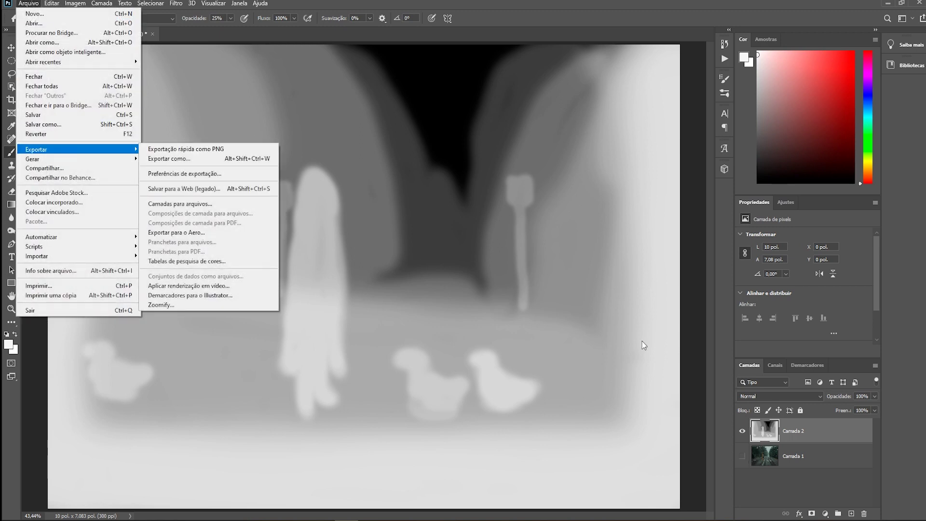
{"action": "left_click", "coordinate": [773, 484]}
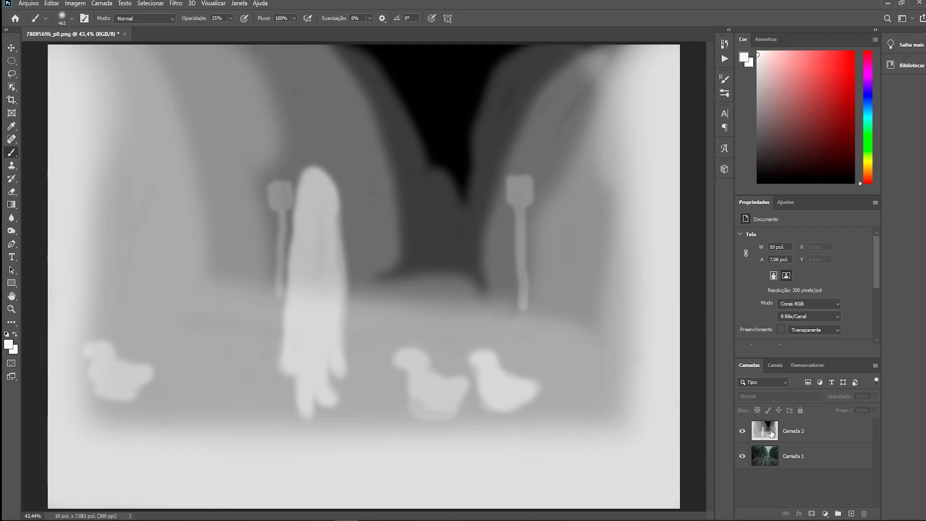
{"action": "left_click", "coordinate": [768, 433]}
{"action": "left_click", "coordinate": [750, 454]}
{"action": "left_click", "coordinate": [741, 432]}
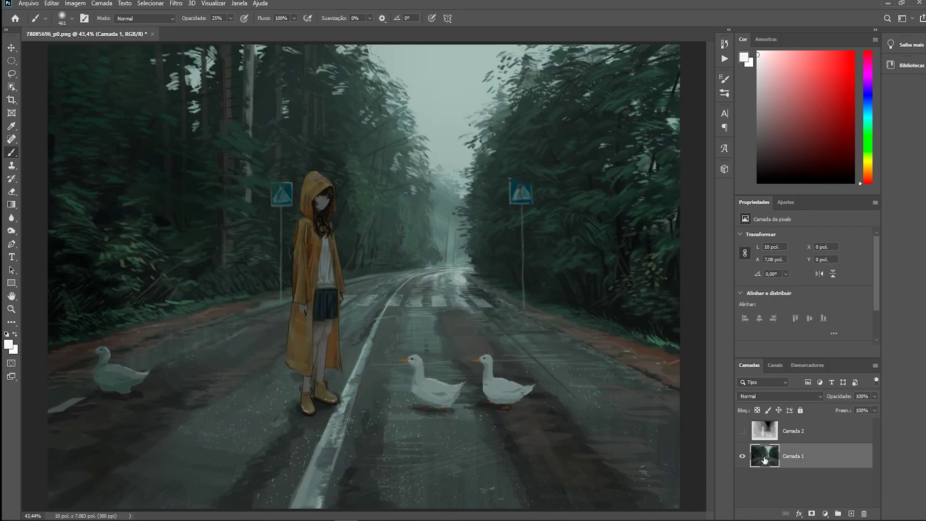
Step: Quick-export the painting as a PNG named 'Benina anime'
{"action": "left_click", "coordinate": [29, 3]}
{"action": "mouse_move", "coordinate": [36, 149]}
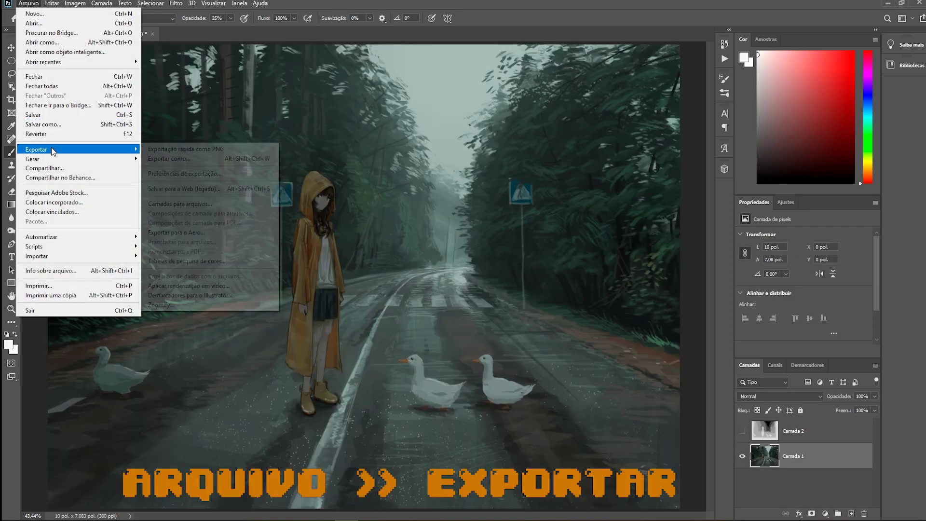
{"action": "left_click", "coordinate": [171, 148]}
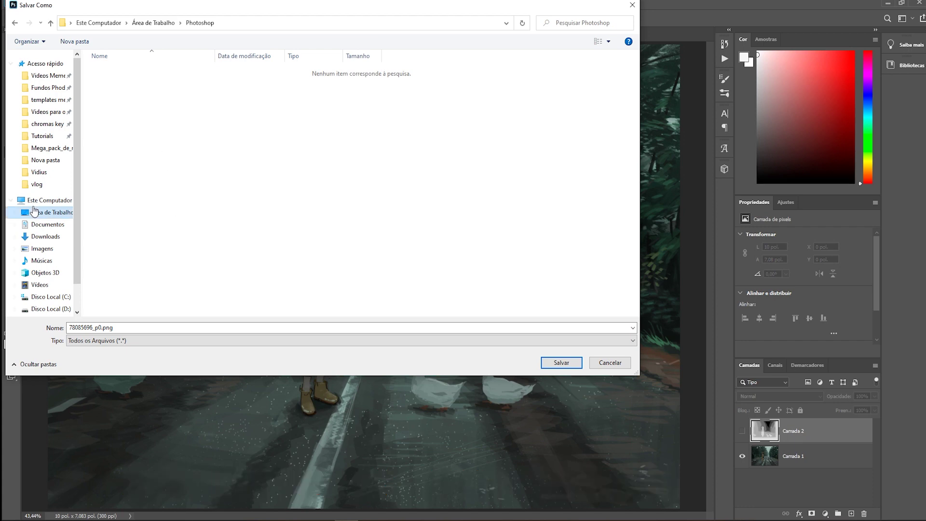
{"action": "double_click", "coordinate": [116, 328]}
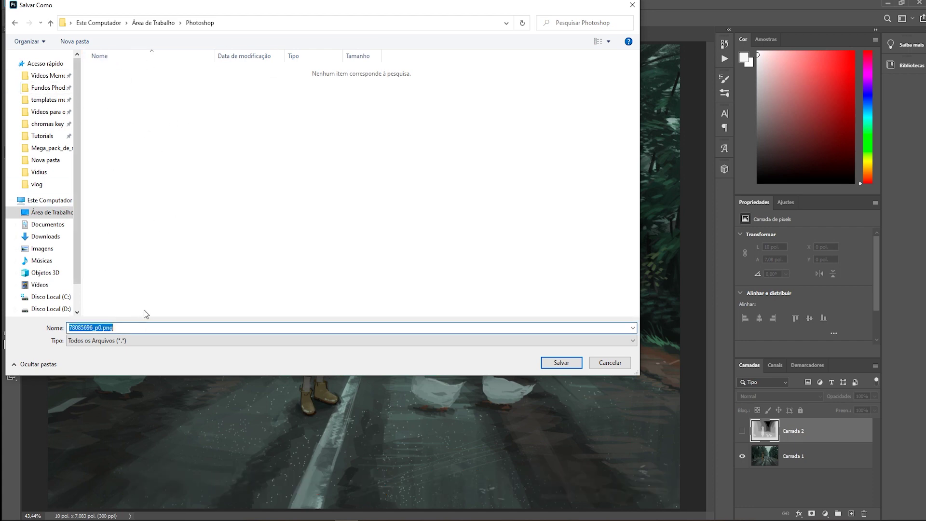
{"action": "type", "text": "Ben"}
{"action": "left_click", "coordinate": [562, 363]}
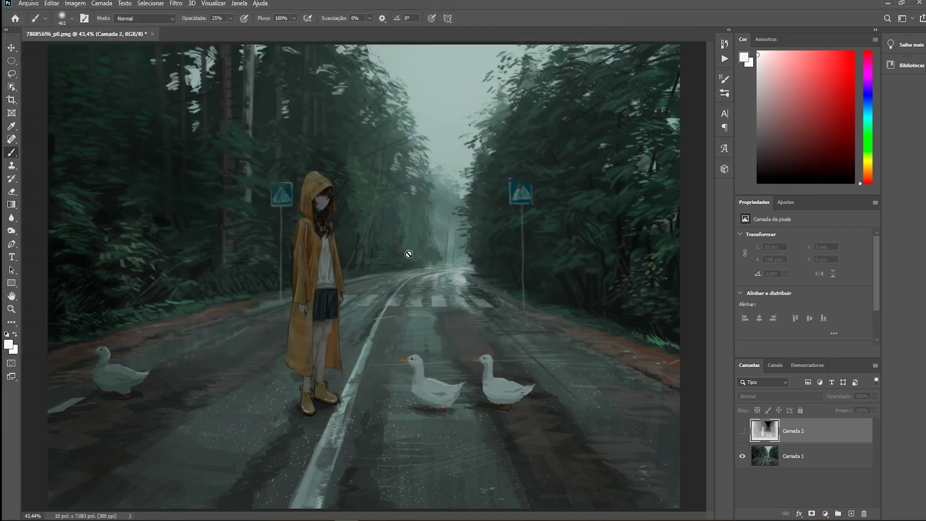
Step: With only Camada 2 visible, quick-export the depth map as PNG 'Benina anime_depth'
{"action": "left_click", "coordinate": [742, 456]}
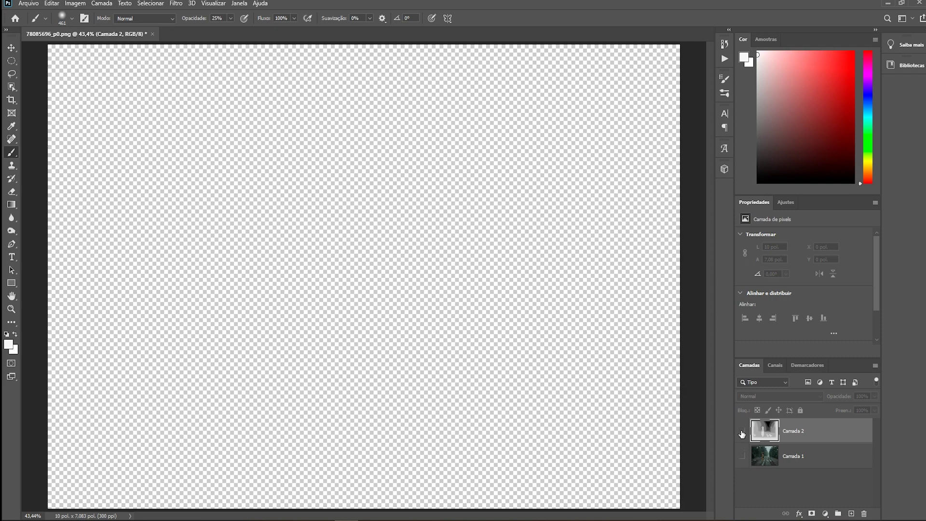
{"action": "left_click", "coordinate": [742, 433]}
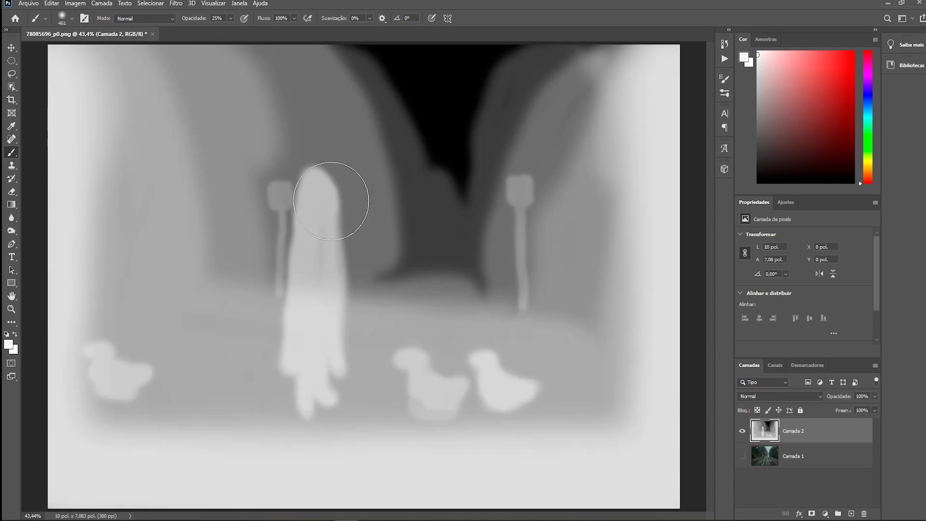
{"action": "left_click", "coordinate": [28, 3]}
{"action": "mouse_move", "coordinate": [36, 149]}
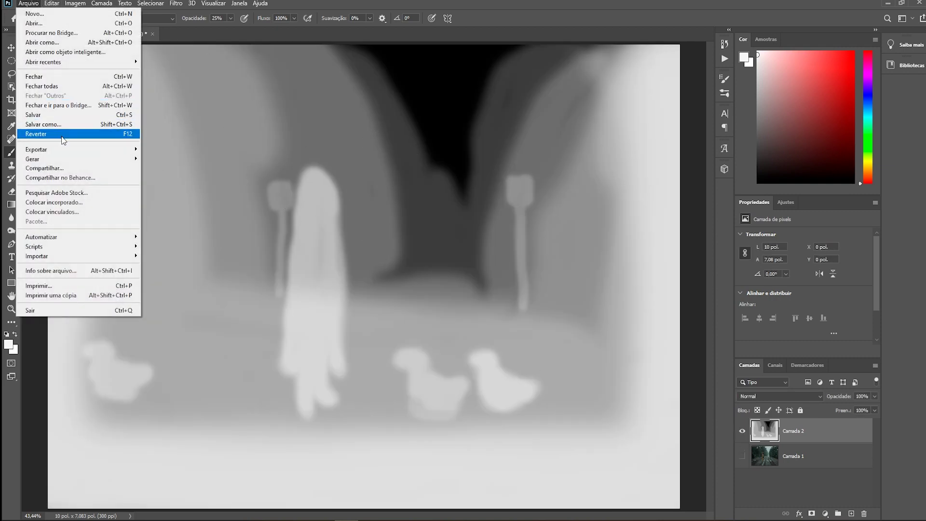
{"action": "left_click", "coordinate": [165, 151]}
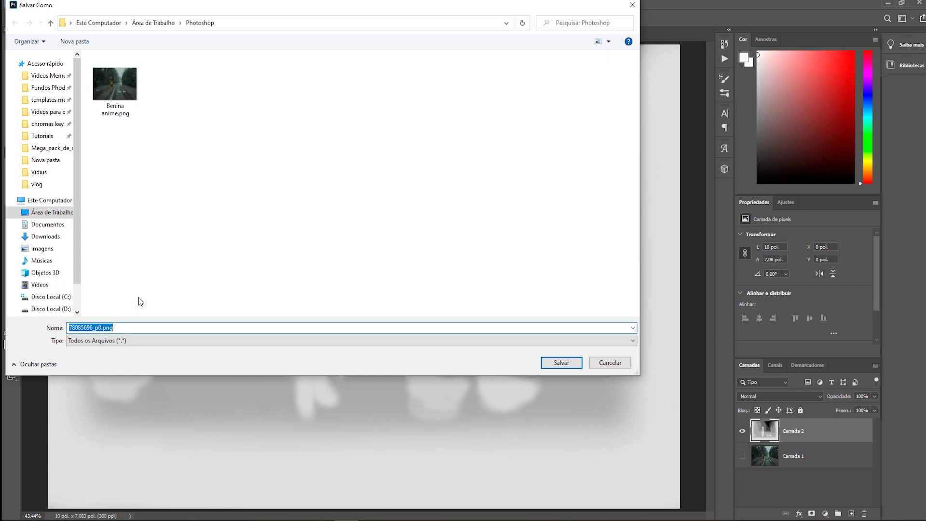
{"action": "type", "text": "Benina anime"}
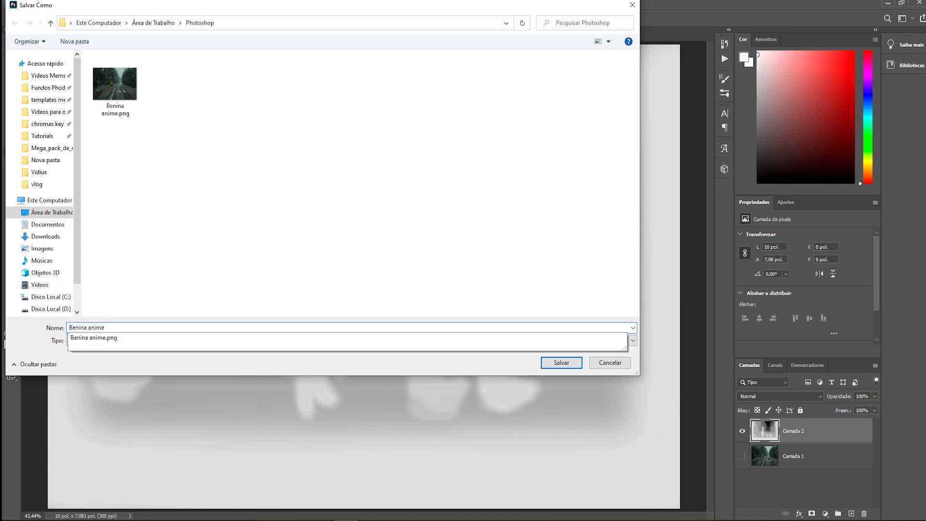
{"action": "type", "text": "_depth"}
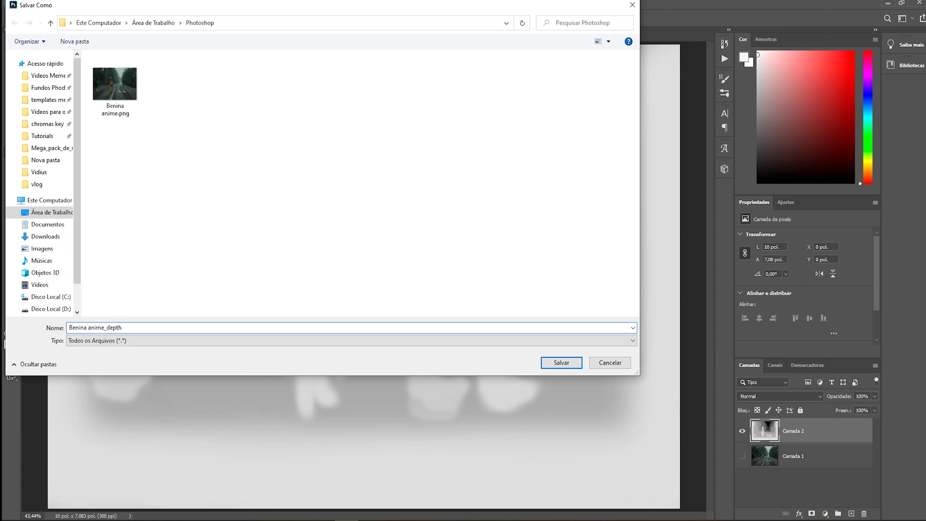
{"action": "left_click", "coordinate": [549, 365]}
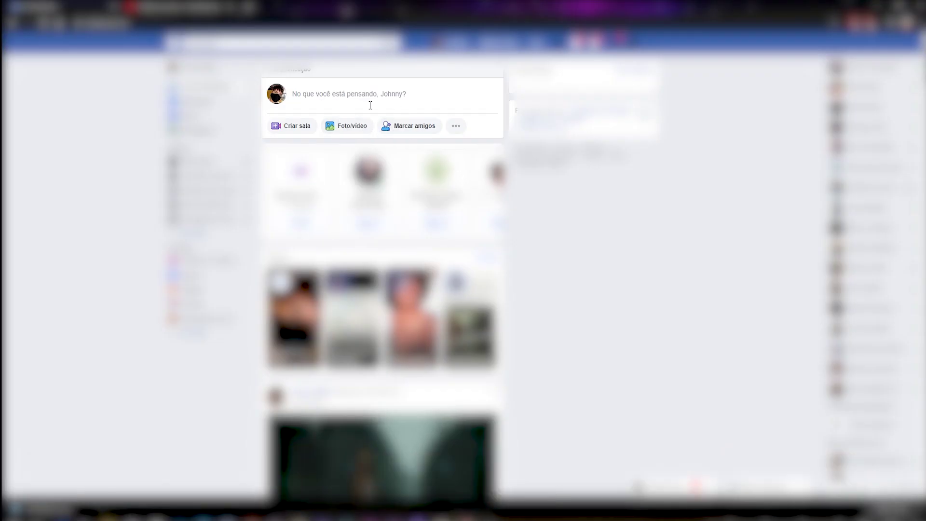
Step: Attach both Benina anime PNGs from the Photoshop folder to a new Facebook photo post
{"action": "left_click", "coordinate": [345, 128]}
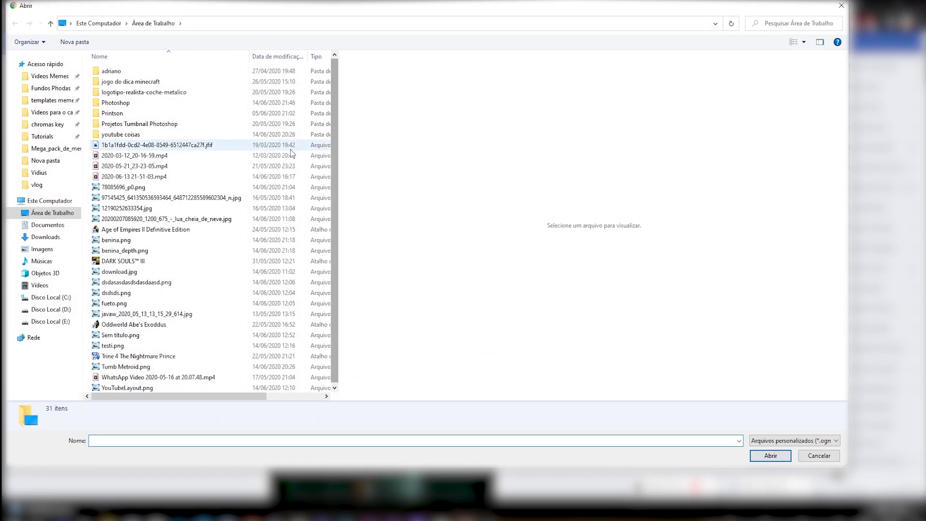
{"action": "double_click", "coordinate": [129, 102]}
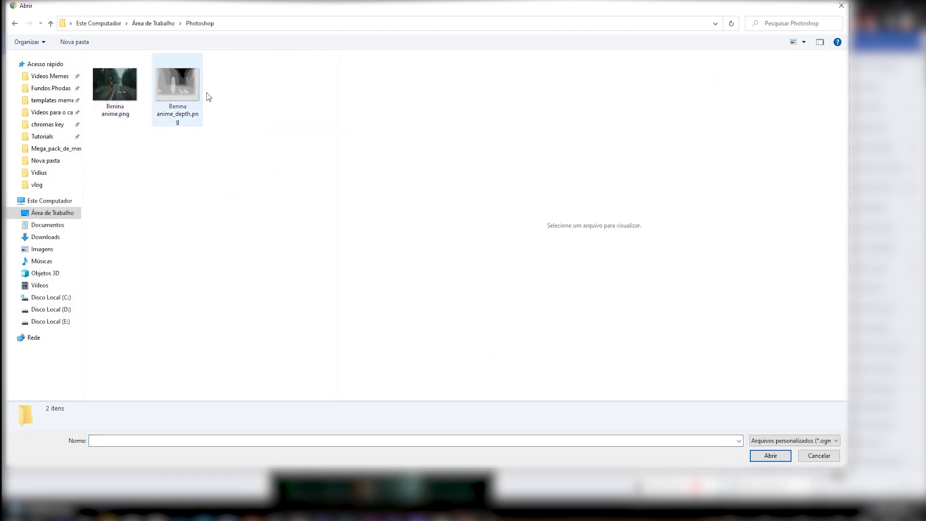
{"action": "left_click_drag", "start_coordinate": [246, 196], "coordinate": [100, 73]}
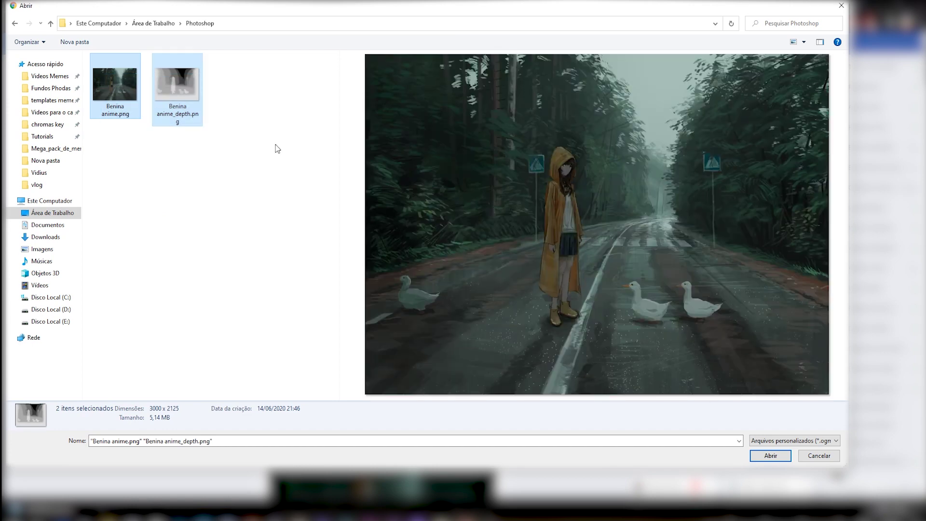
{"action": "left_click", "coordinate": [769, 456]}
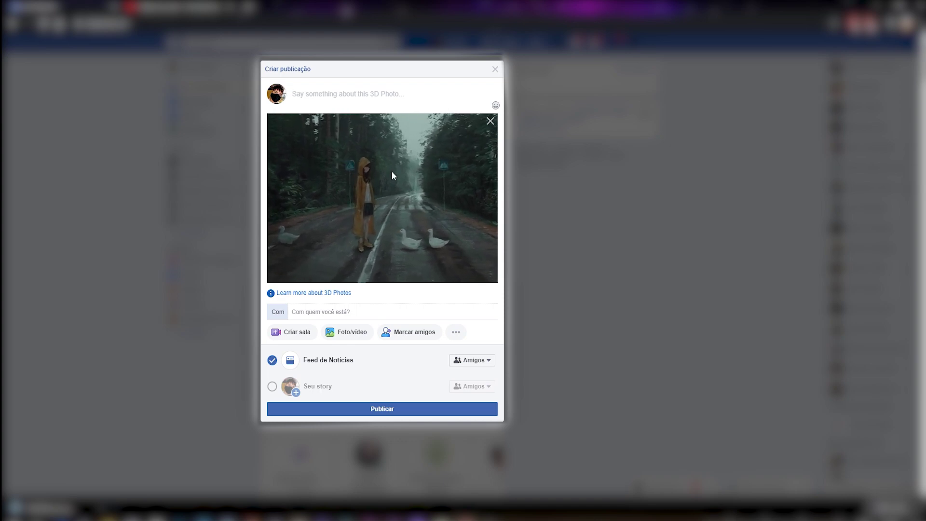
Step: Publish the forest road 3D Photo post, then view its image enlarged from the feed
{"action": "left_click", "coordinate": [388, 414]}
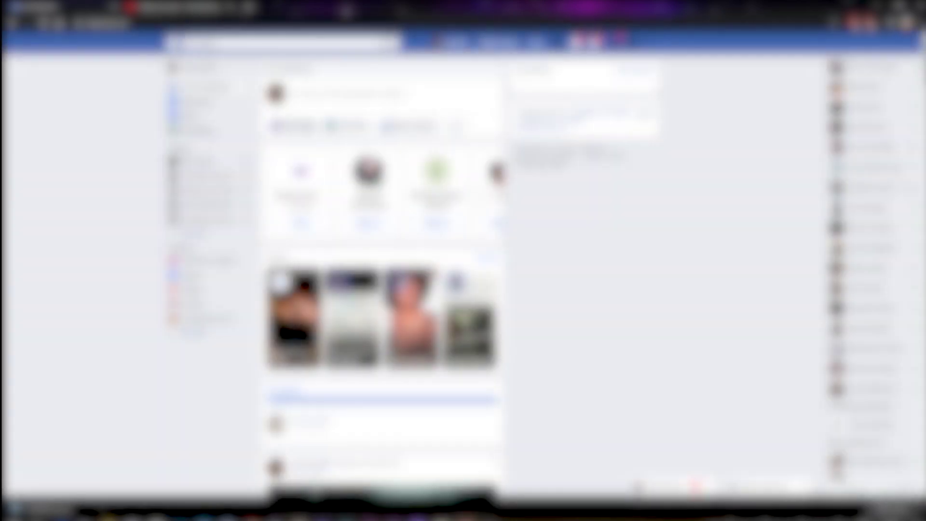
{"action": "left_click", "coordinate": [477, 328]}
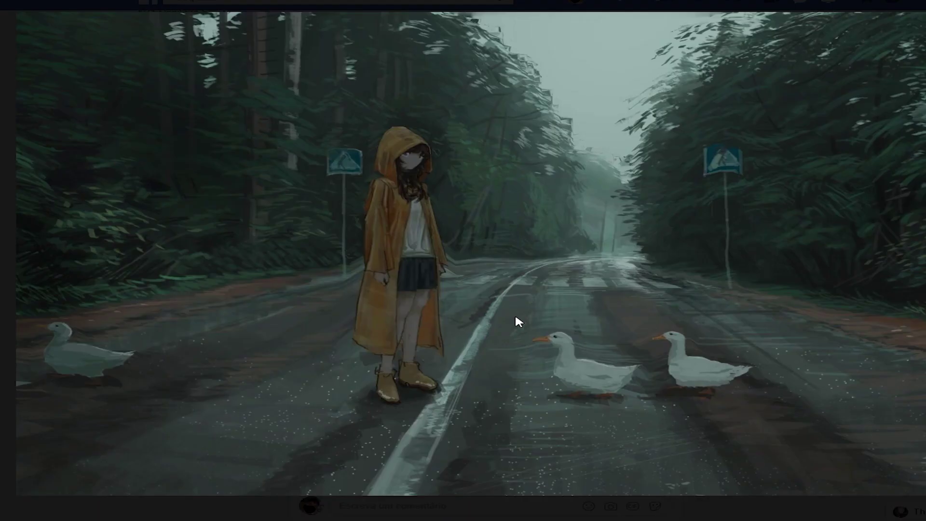